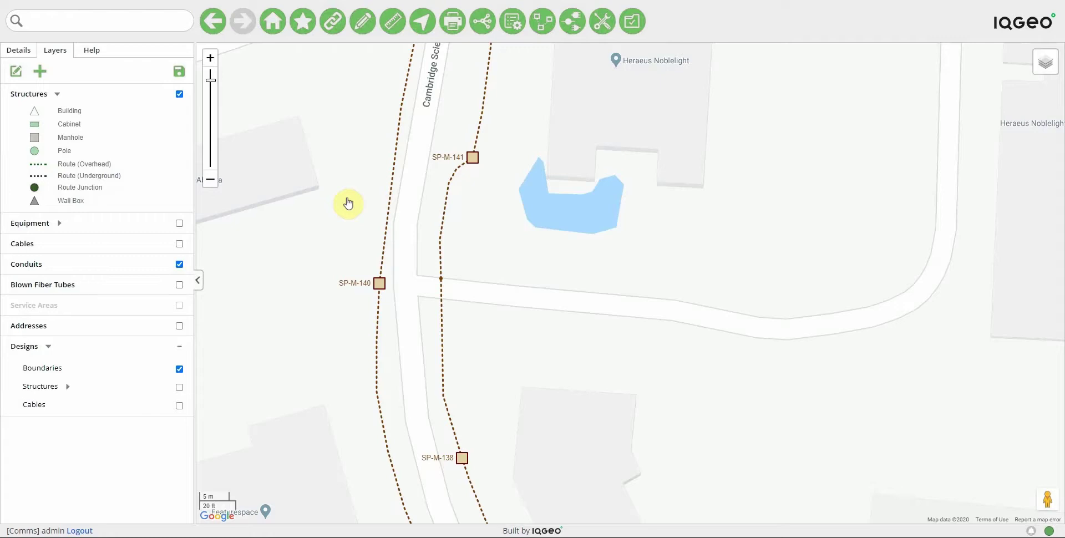
Step: Add a new design and draw its four-cornered boundary around manholes SP-M-140, SP-M-141 and SP-M-138
click(362, 23)
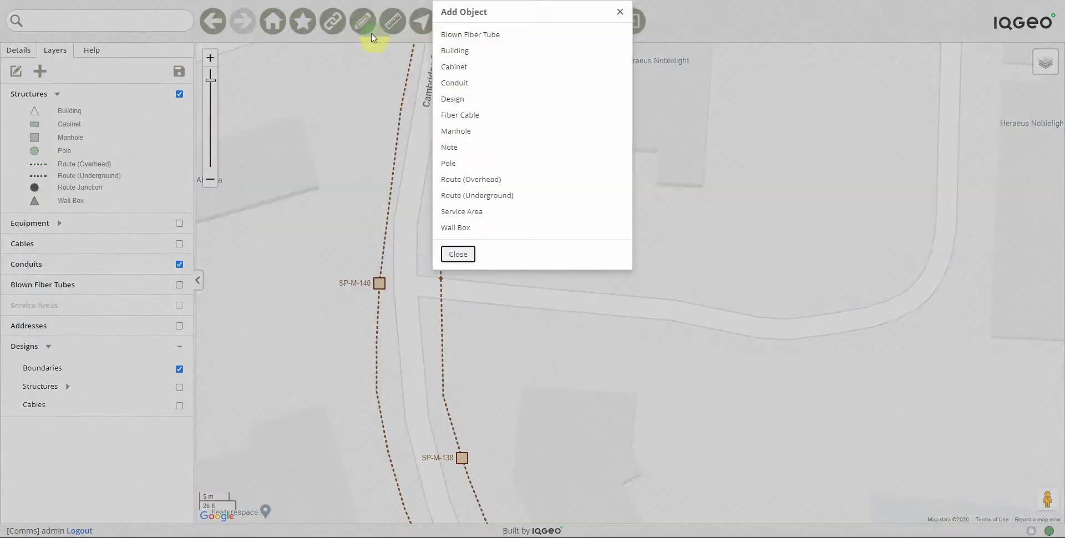
click(446, 99)
click(296, 113)
click(303, 500)
double_click(891, 496)
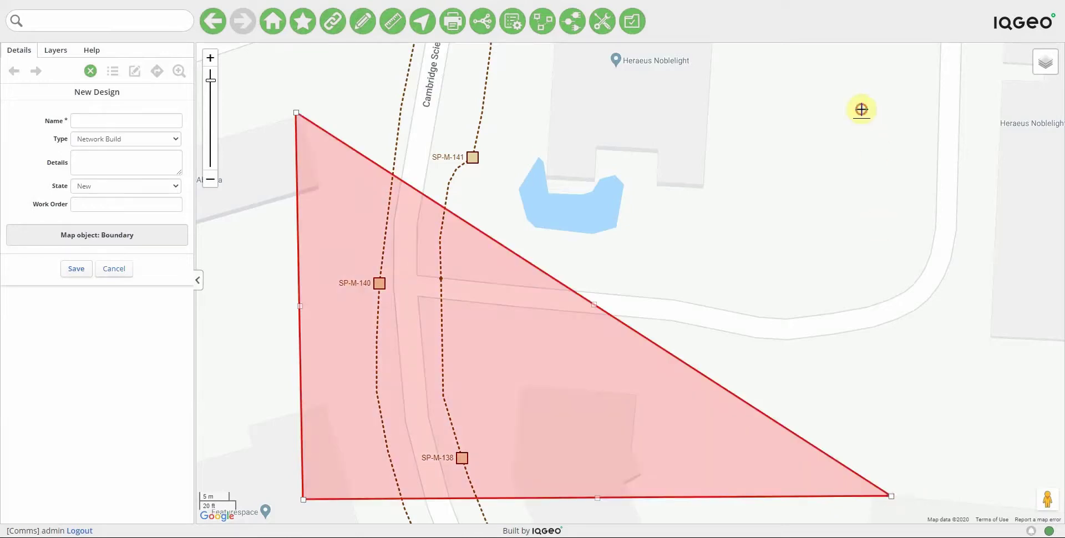
click(862, 110)
Step: Name the design BFT Demo, set its state to Designing and save it
click(112, 118)
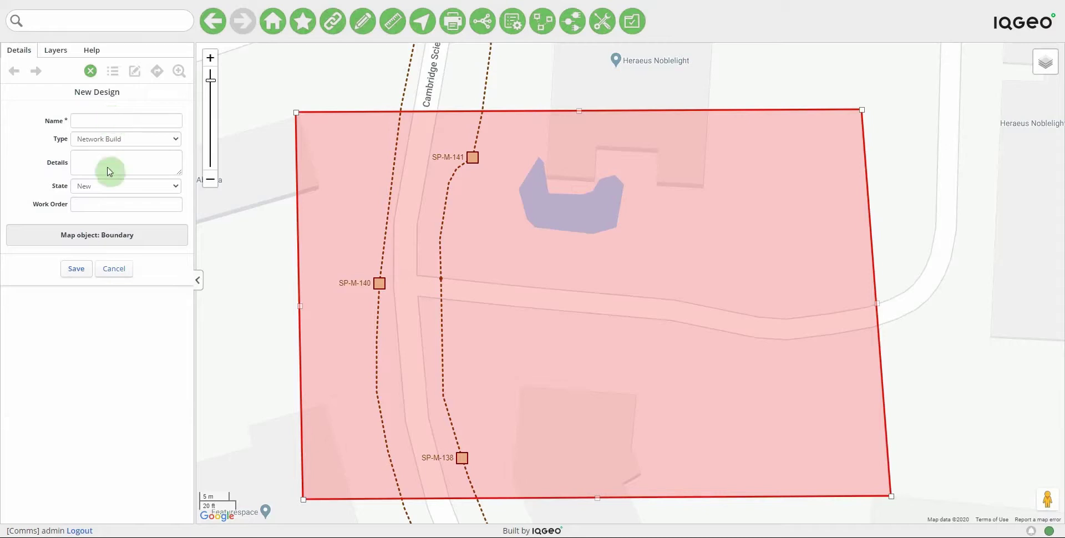
click(105, 186)
click(102, 210)
click(91, 123)
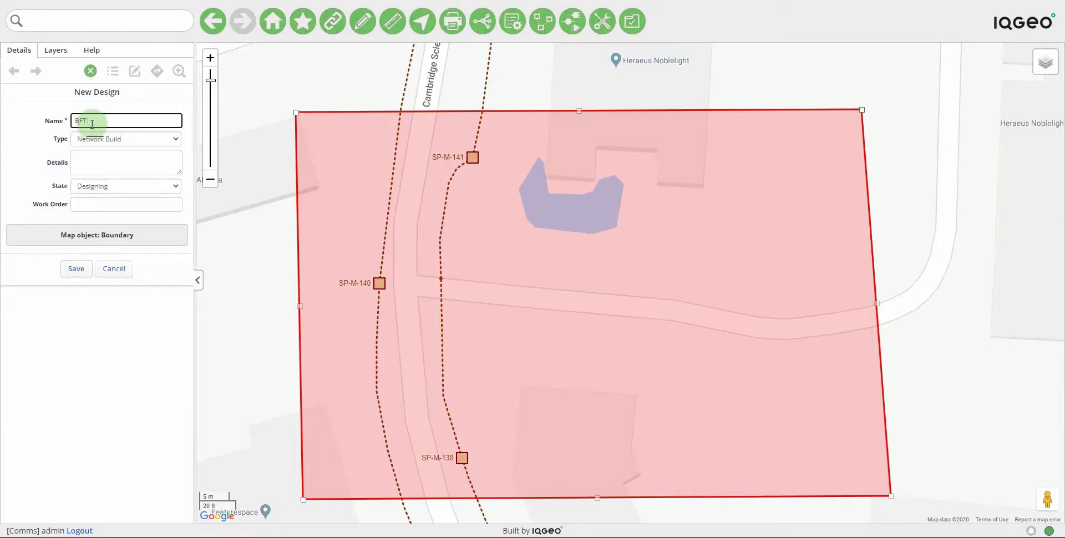
click(77, 268)
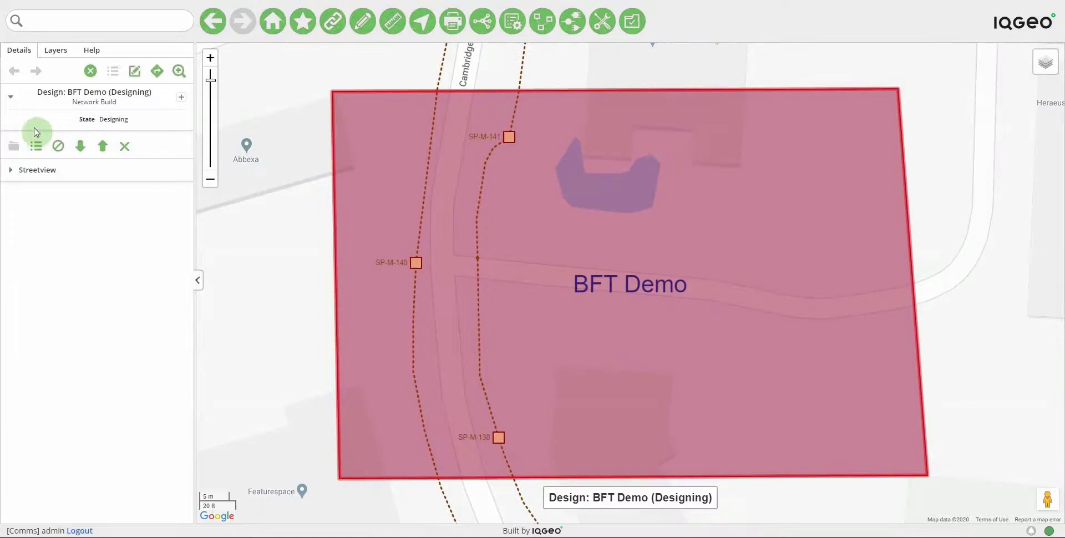
Step: Hide the design boundaries on the map and clear the selection
click(56, 50)
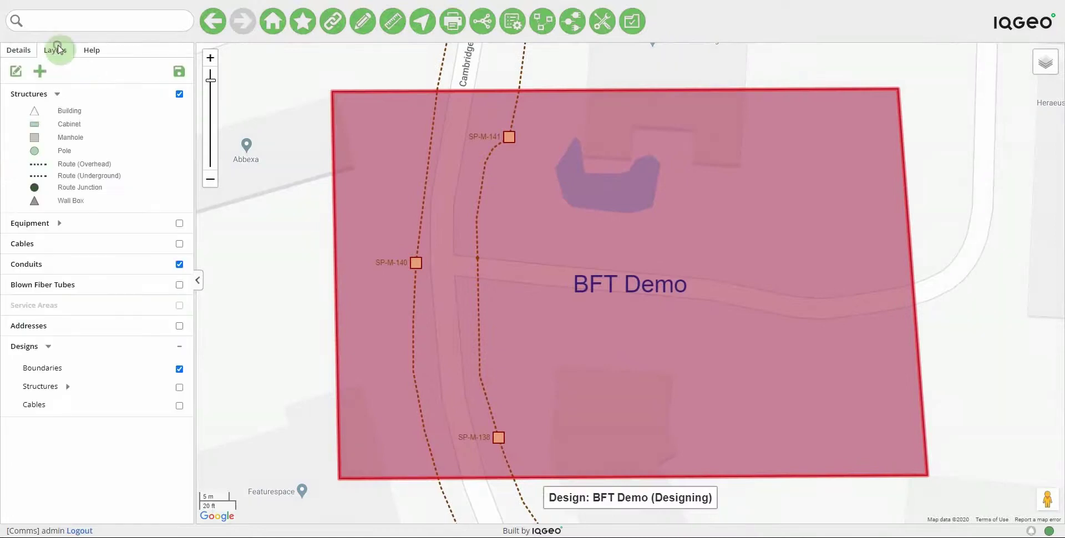
click(179, 370)
click(247, 357)
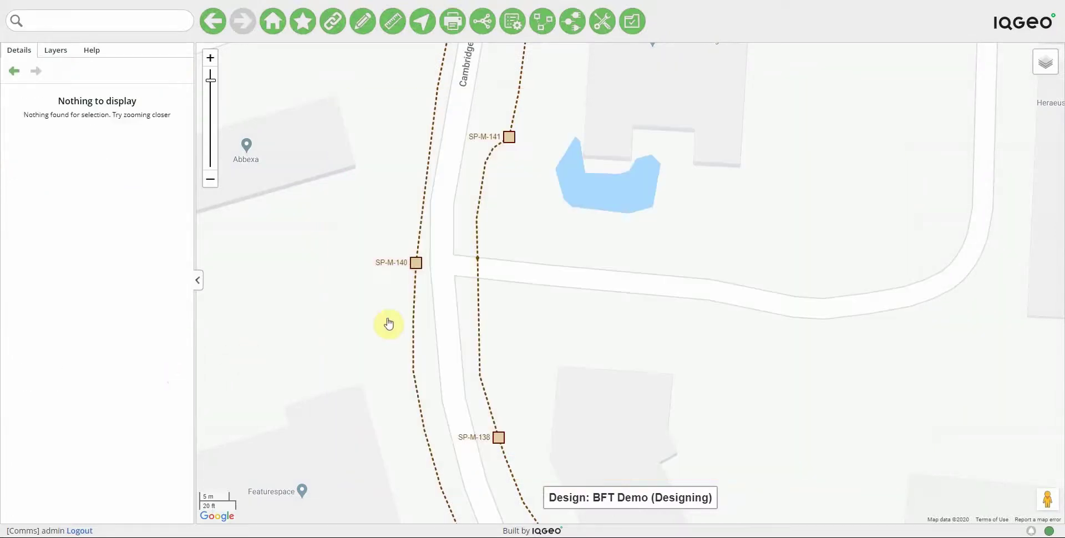
drag(528, 298, 520, 307)
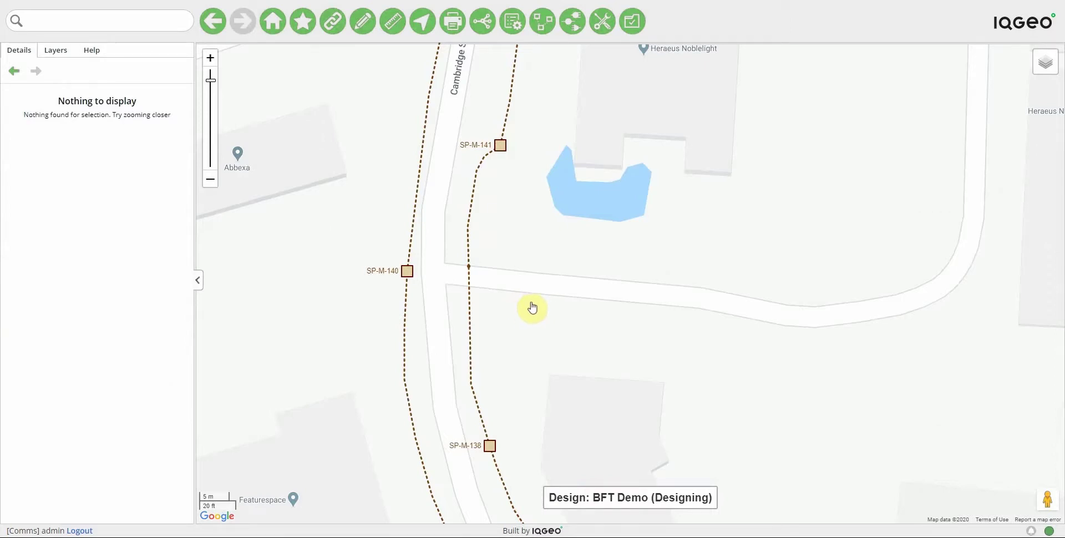
Step: Place a new manhole on the side road east of manhole SP-M-140 and save it
click(554, 24)
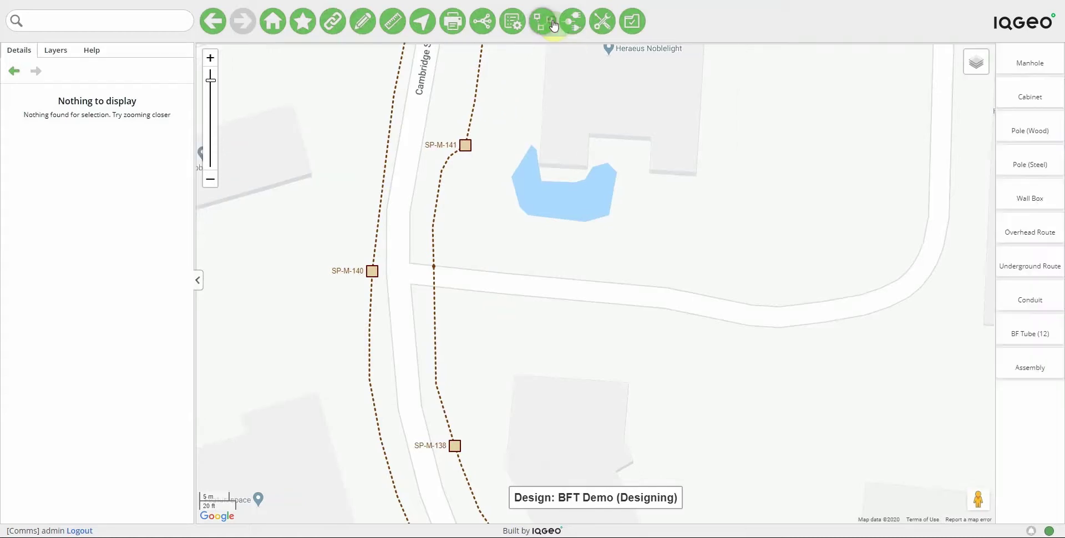
click(1035, 61)
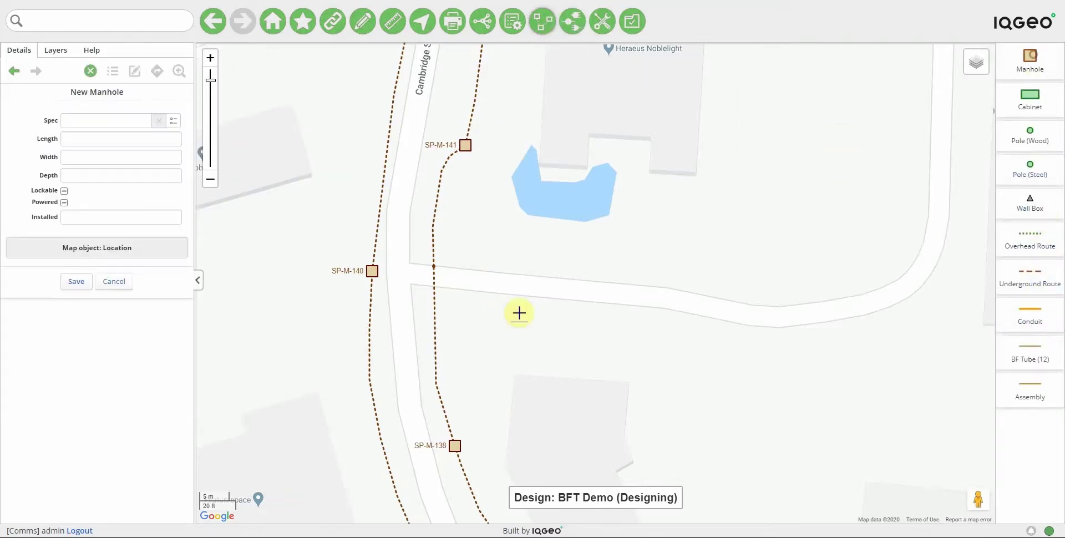
click(574, 278)
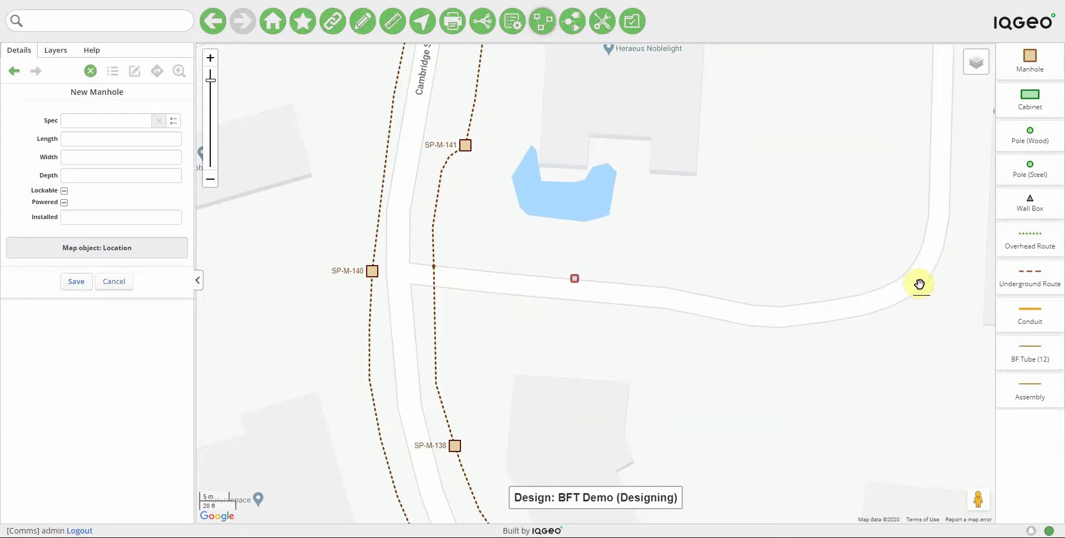
click(72, 280)
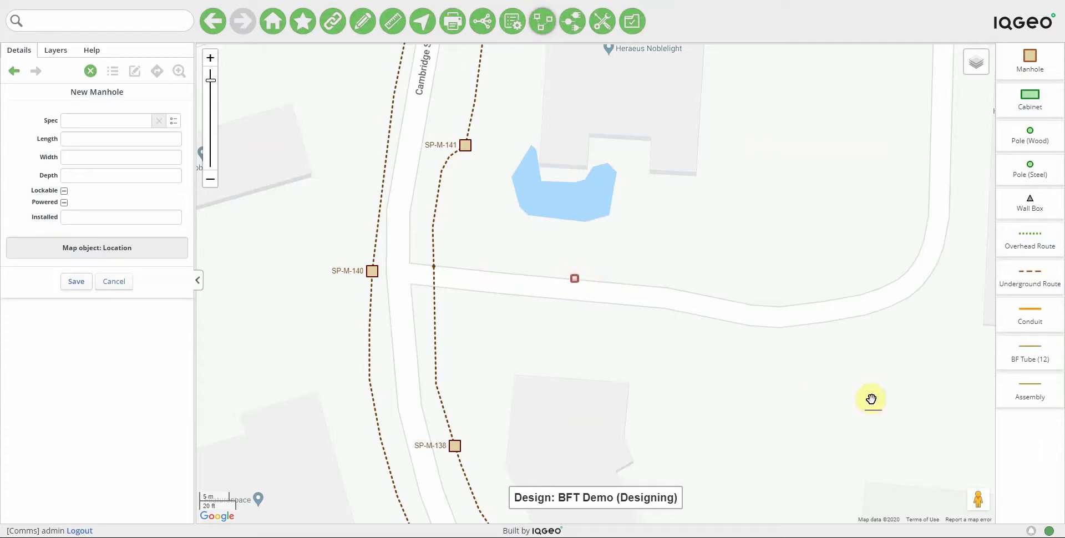
key(Return)
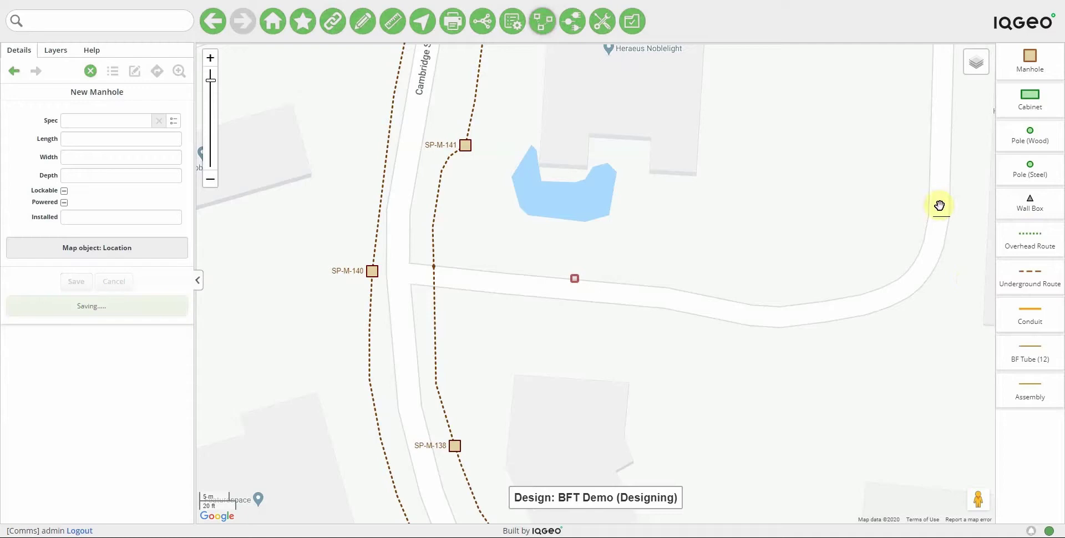
Step: Place and save four wall boxes around the new manhole, two north and two south of the side road
click(614, 227)
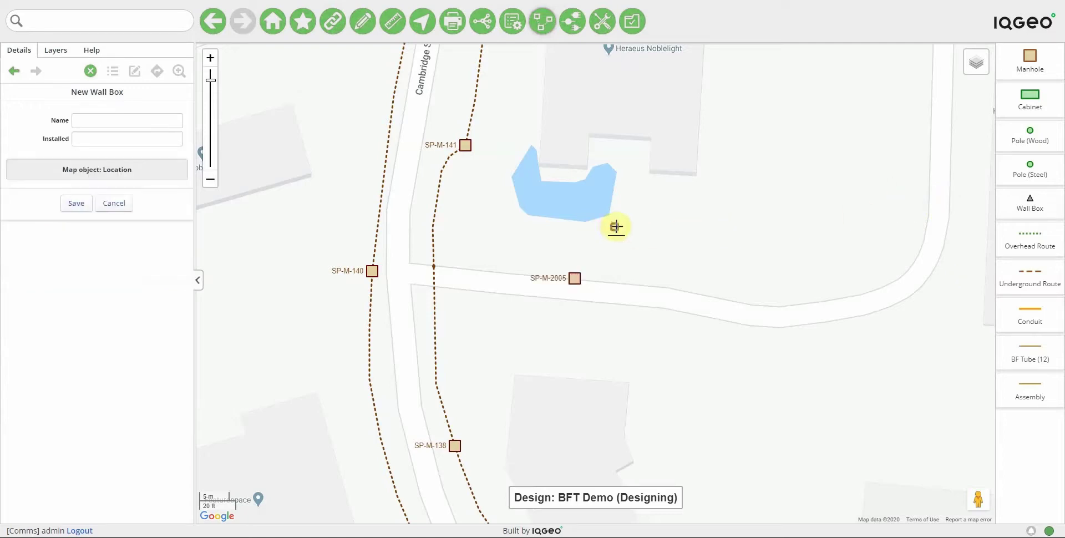
key(Return)
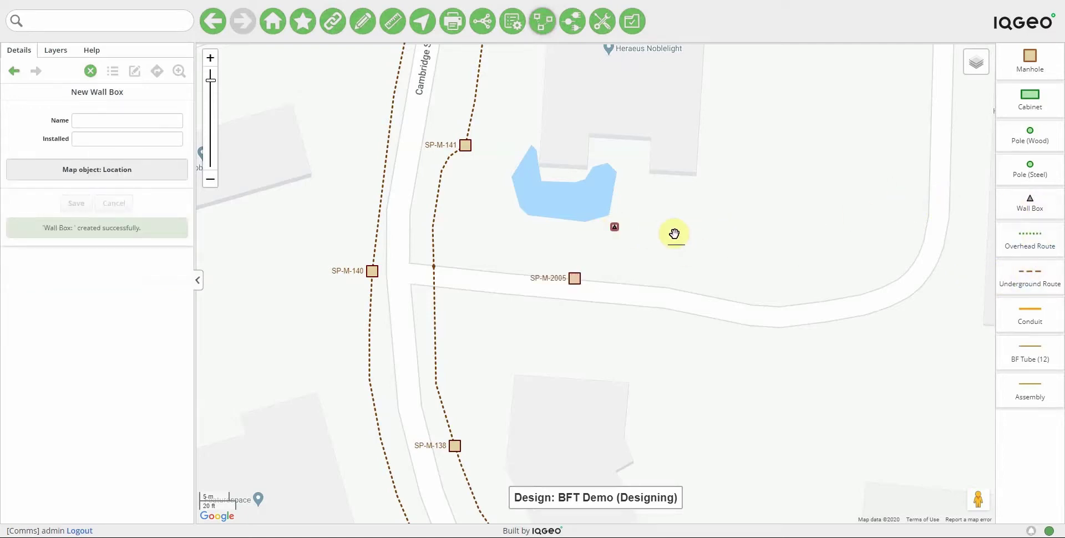
click(678, 233)
key(Return)
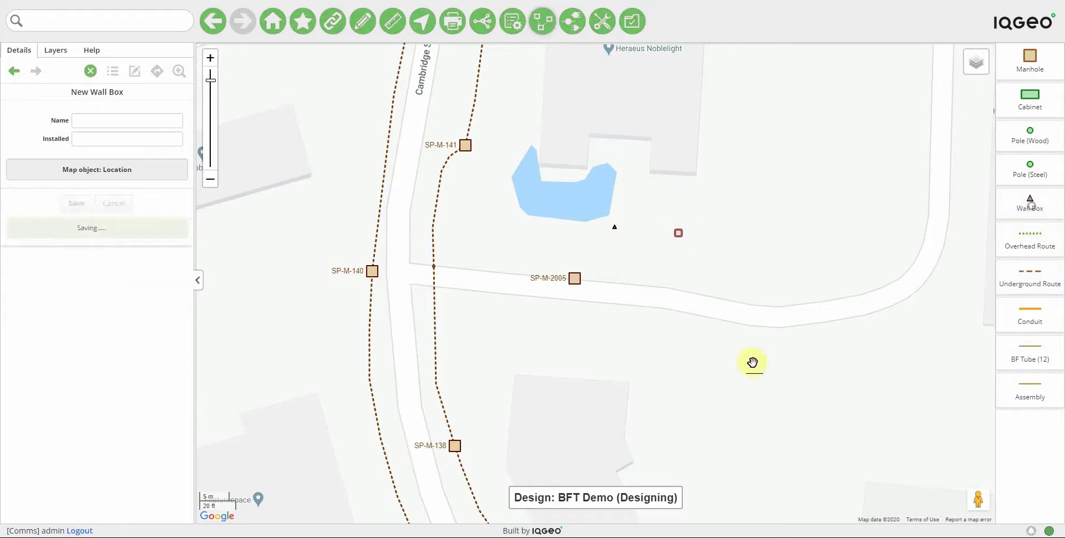
click(610, 380)
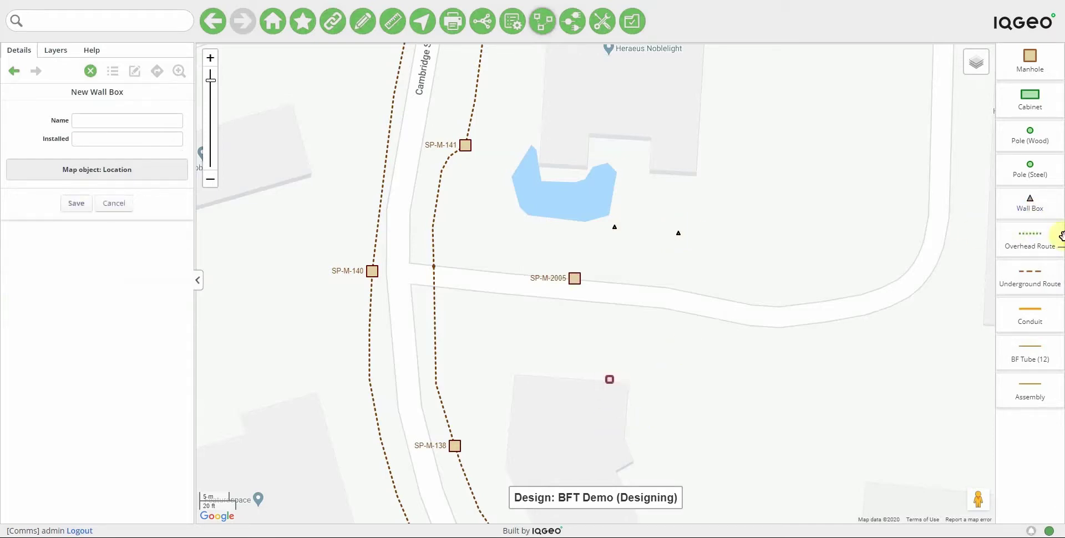
key(Return)
click(678, 378)
key(Return)
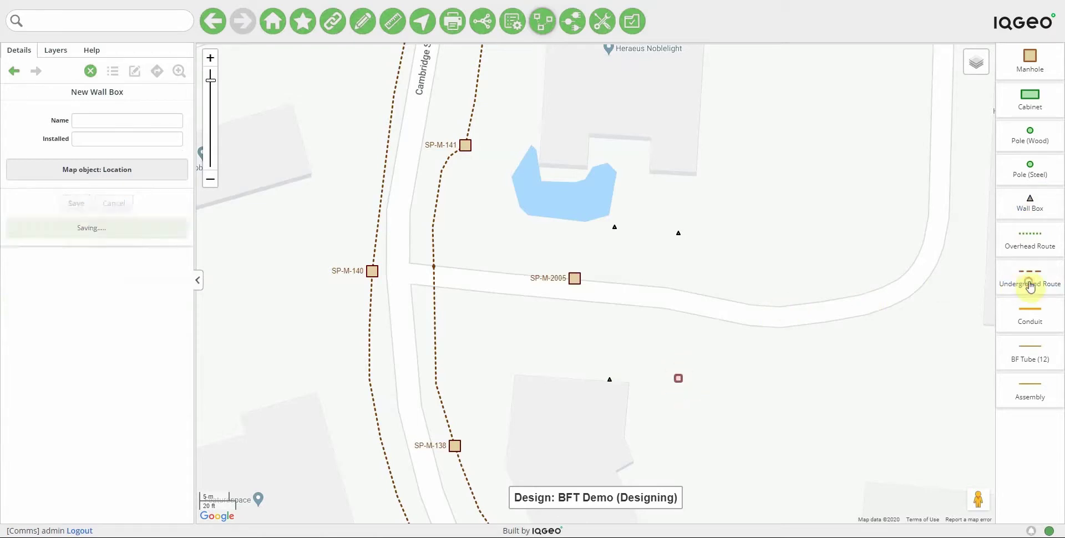
Step: Add an underground route from the junction between SP-M-141 and SP-M-138 to the new manhole SP-M-2005
click(434, 267)
click(566, 284)
click(76, 203)
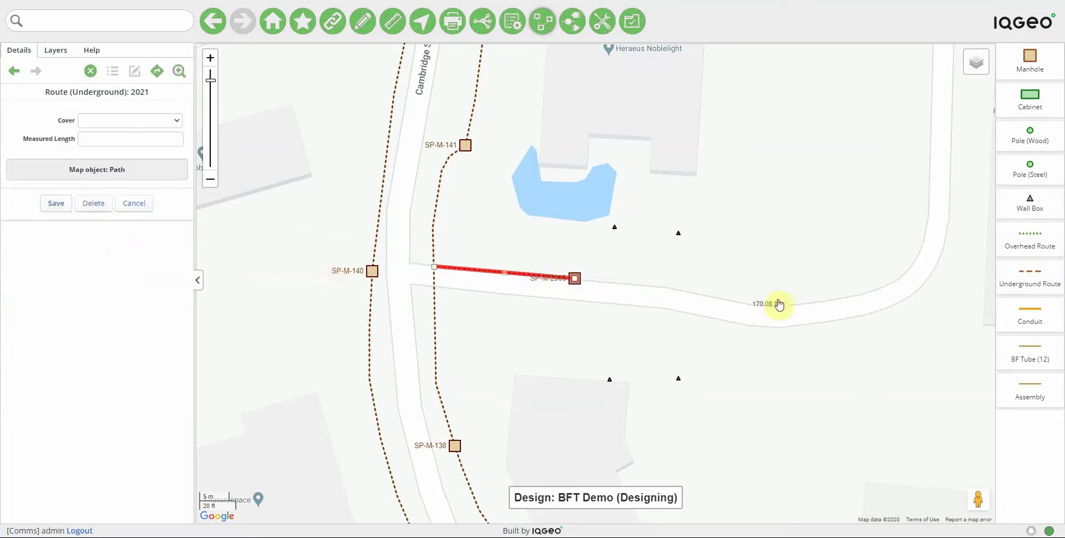
Step: Add underground routes from manhole SP-M-2005 to each of the two wall boxes north of the side road
click(1022, 269)
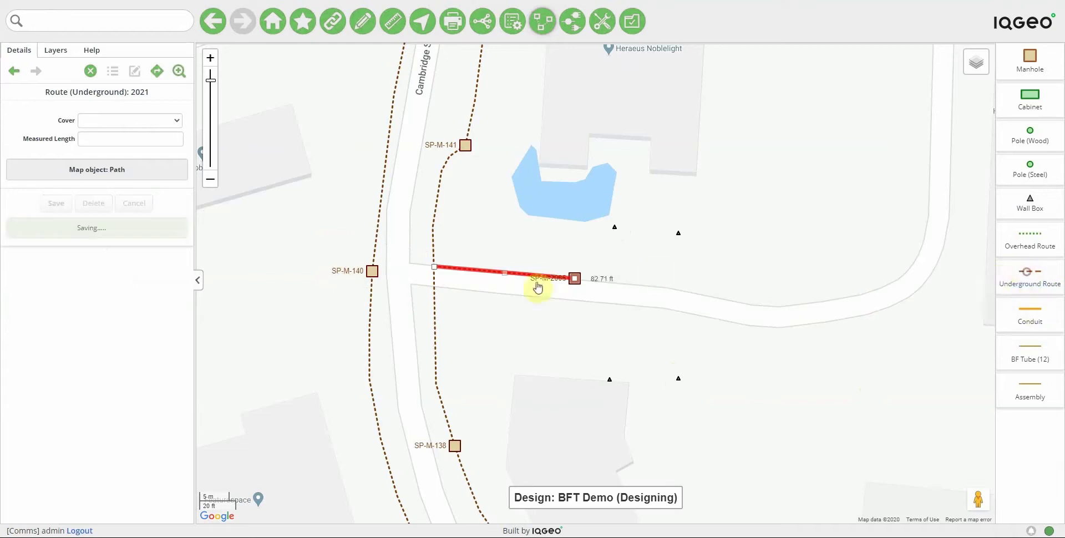
click(575, 282)
click(615, 228)
click(1030, 277)
click(574, 281)
click(679, 233)
Step: Add underground routes from manhole SP-M-2005 to each of the two wall boxes south of the side road
click(1033, 278)
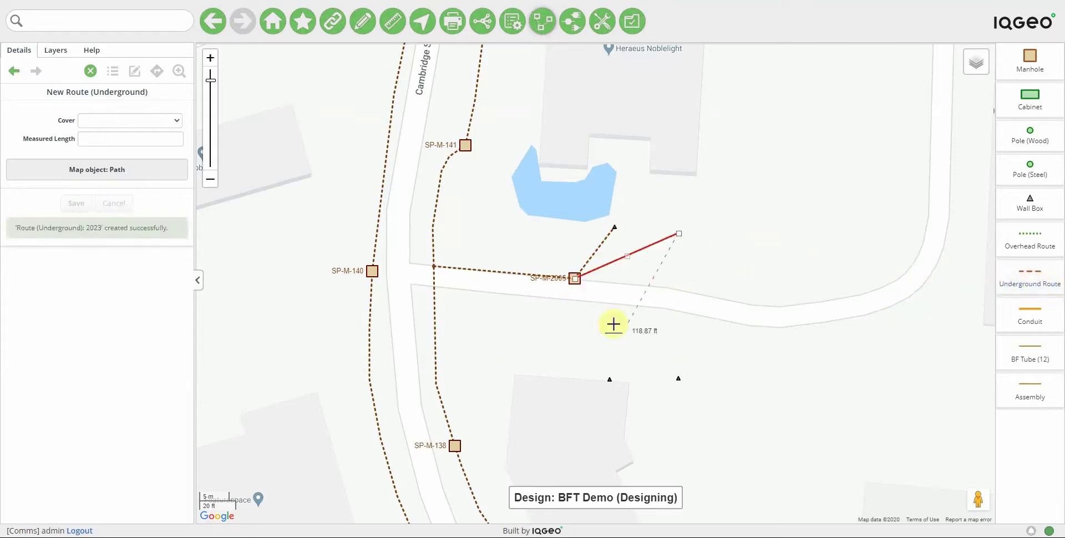
click(575, 280)
click(678, 379)
click(1046, 280)
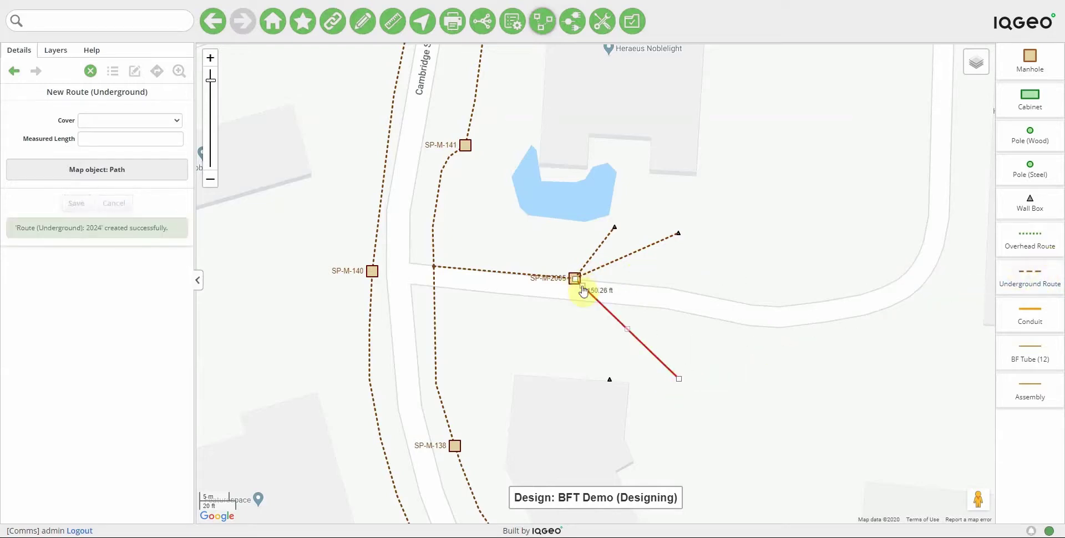
click(610, 379)
click(73, 204)
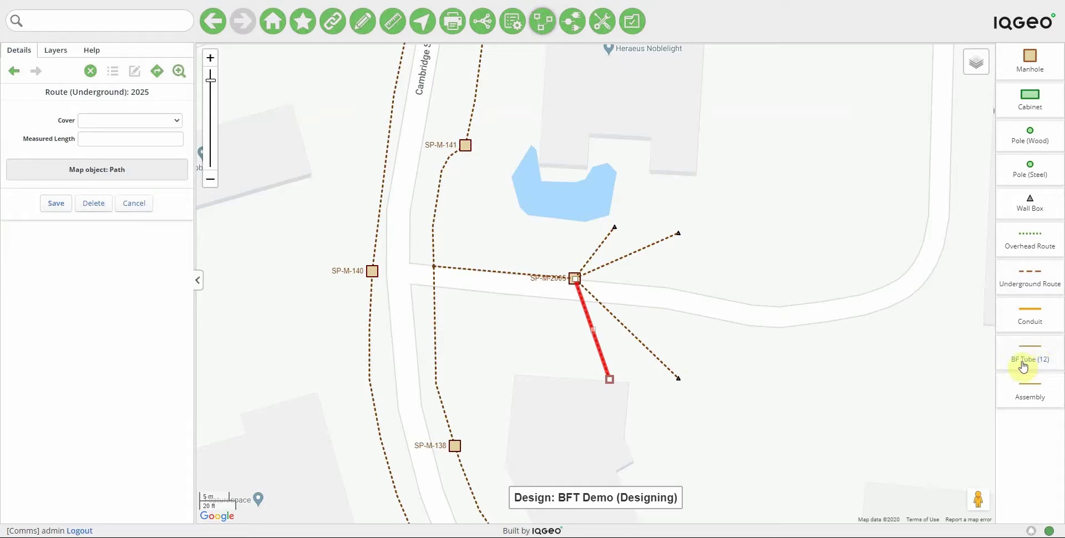
Step: Create a blown fiber tube bundle of 12 from manhole SP-M-141 to SP-M-2005, previewing its path before saving
click(1037, 353)
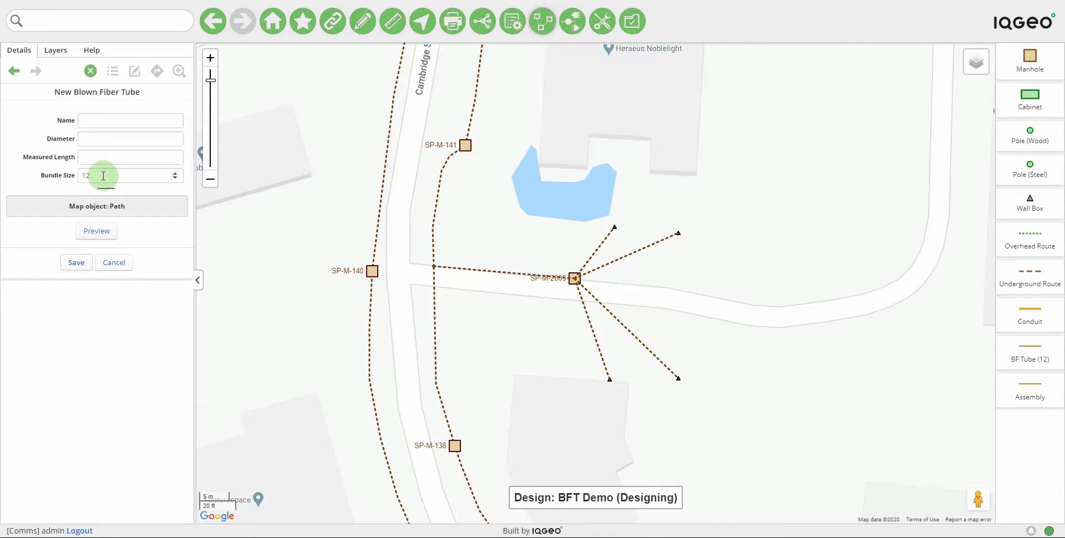
click(467, 147)
click(576, 281)
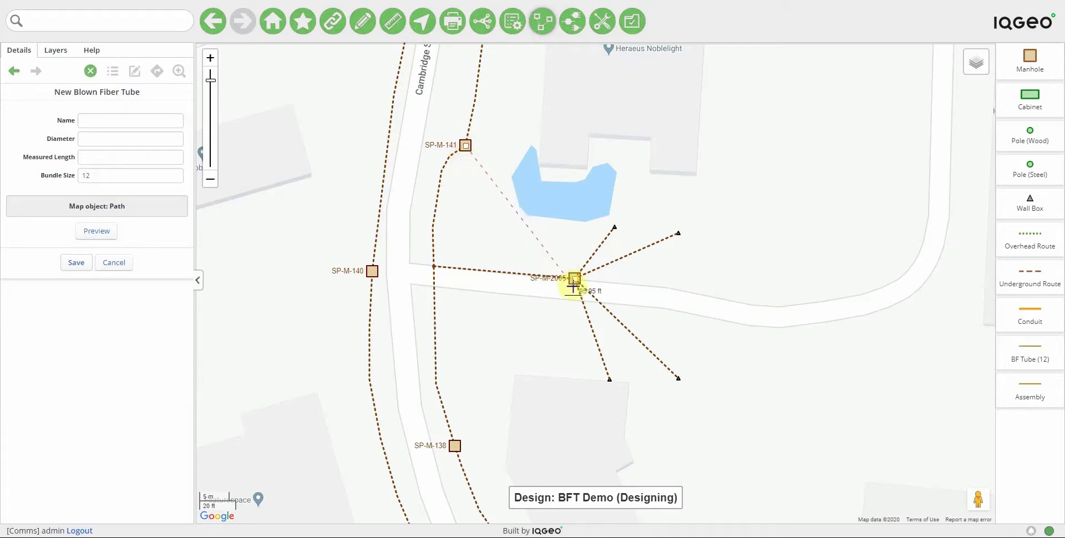
click(92, 234)
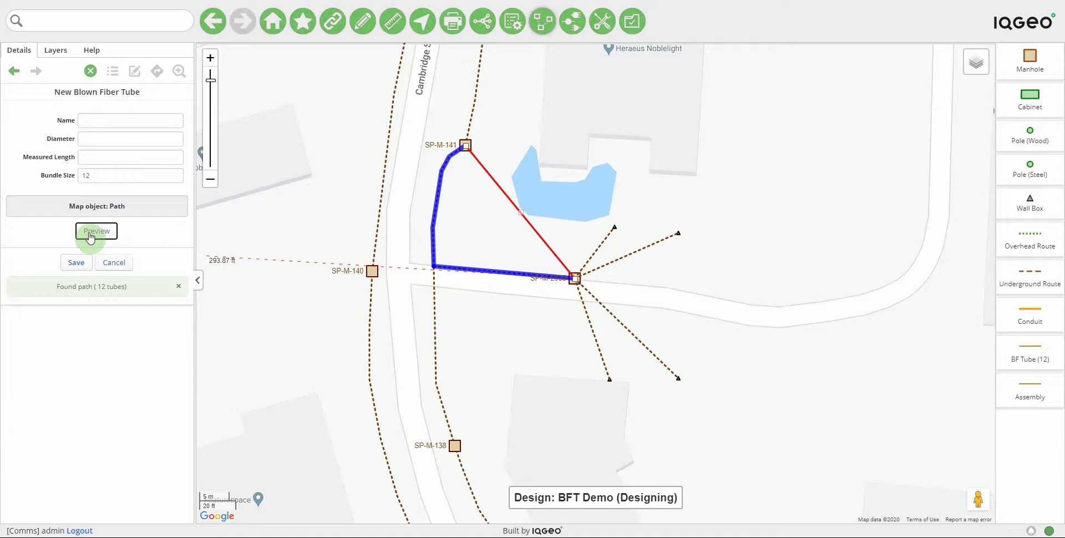
click(73, 265)
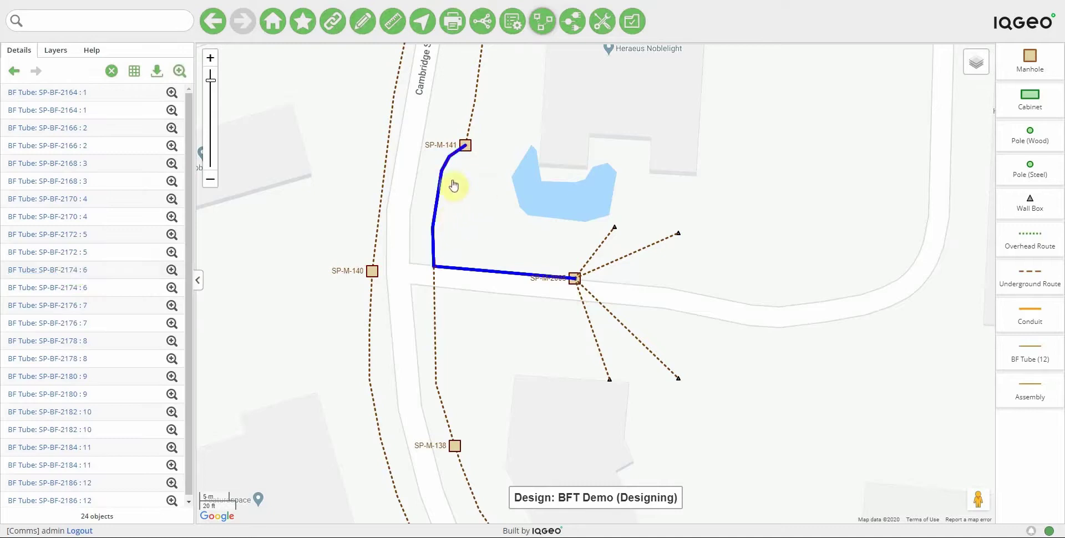
Step: Examine the blown fiber tubes housed in the underground route between SP-M-141 and the junction
click(326, 178)
click(438, 195)
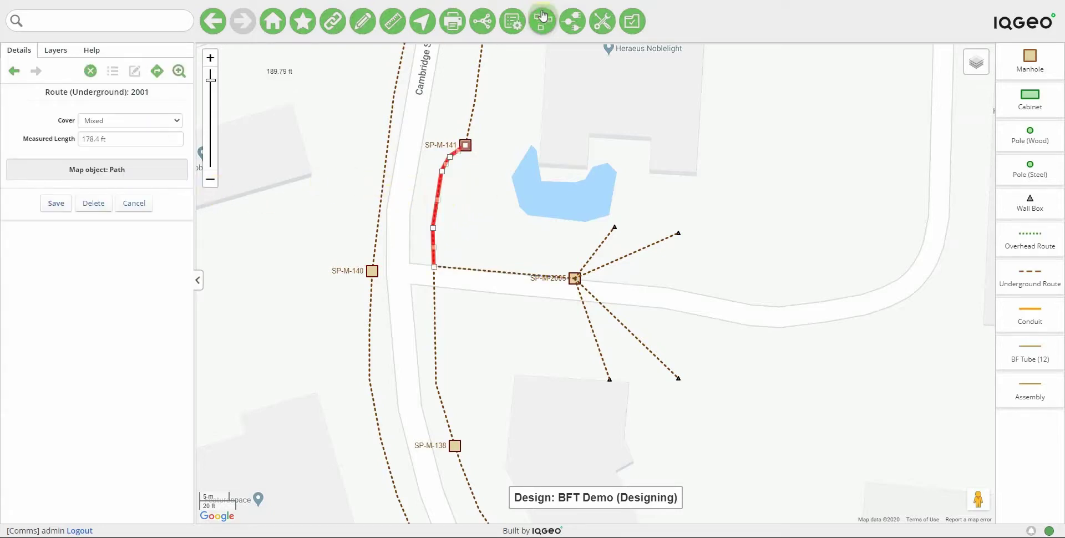
click(539, 29)
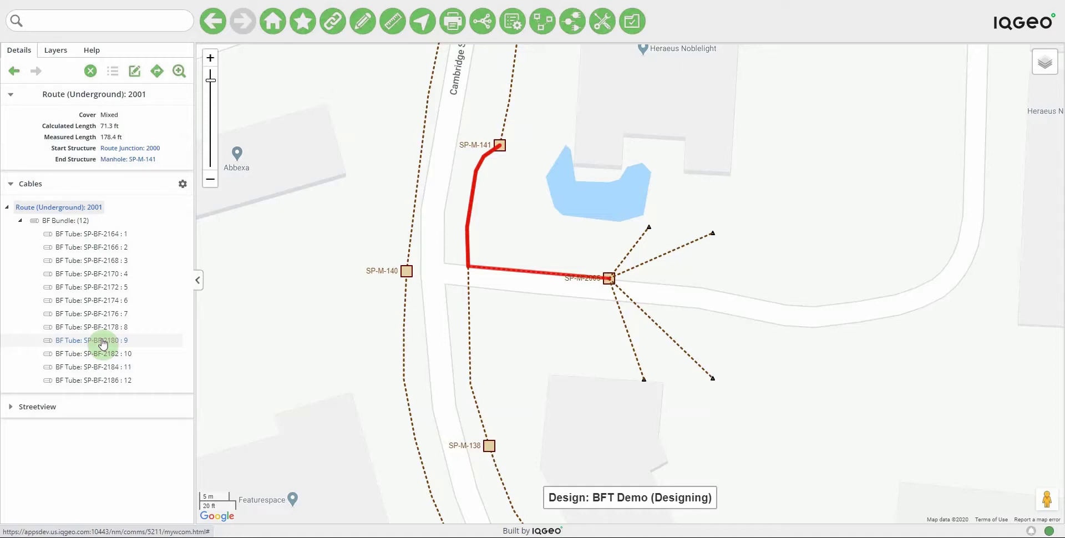
click(501, 304)
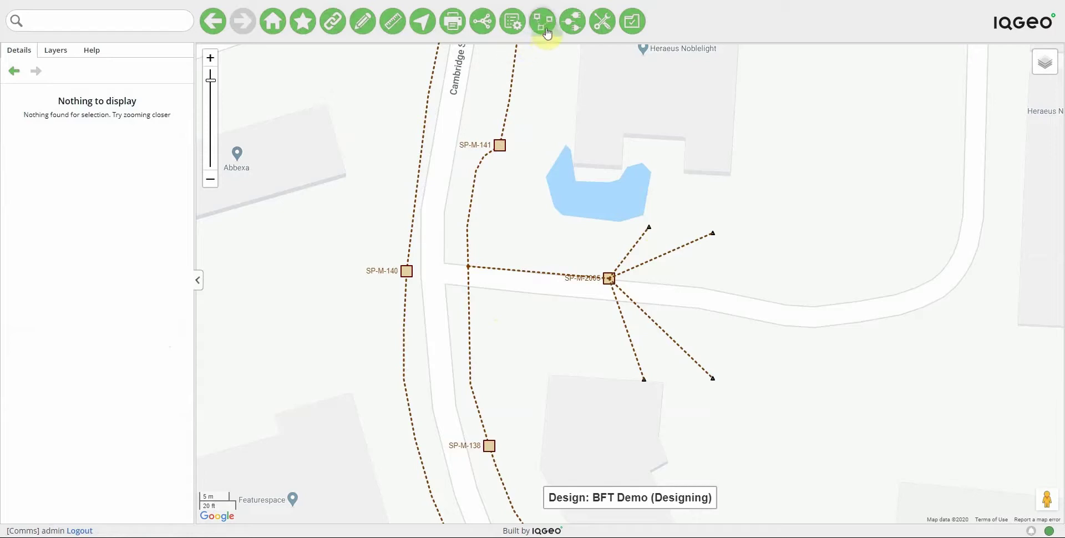
Step: Add and save a single blown fiber tube from manhole SP-M-2005 to the north-western wall box
click(363, 24)
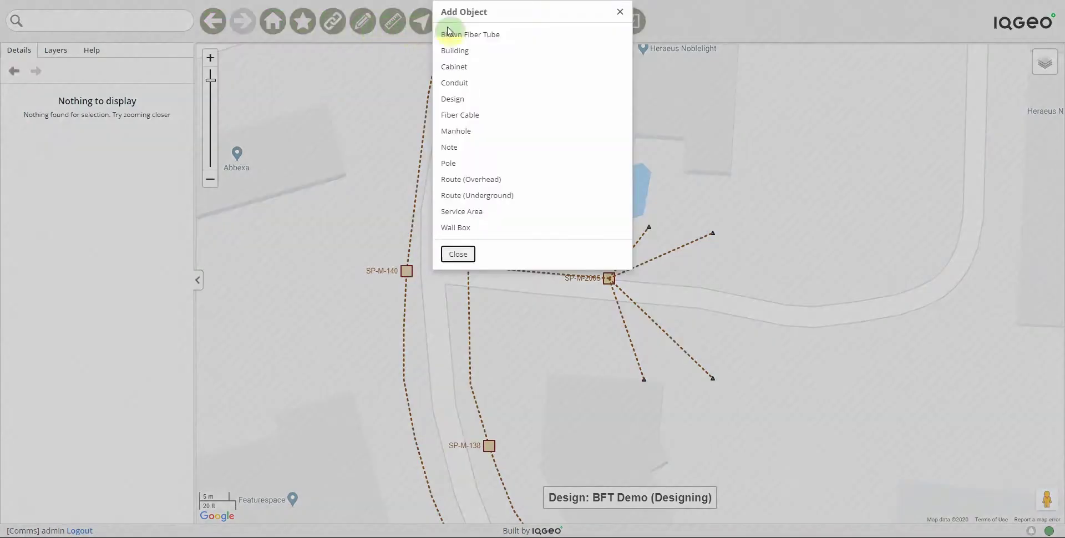
click(460, 33)
click(87, 176)
click(617, 280)
click(649, 228)
click(77, 263)
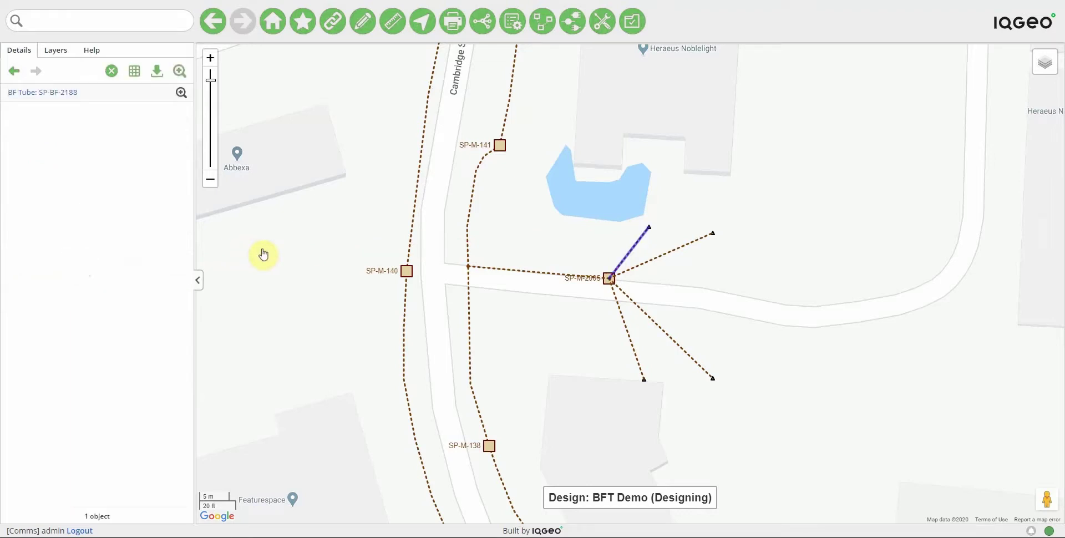
Step: Add and save a single blown fiber tube from manhole SP-M-2005 to the north-eastern wall box
click(393, 22)
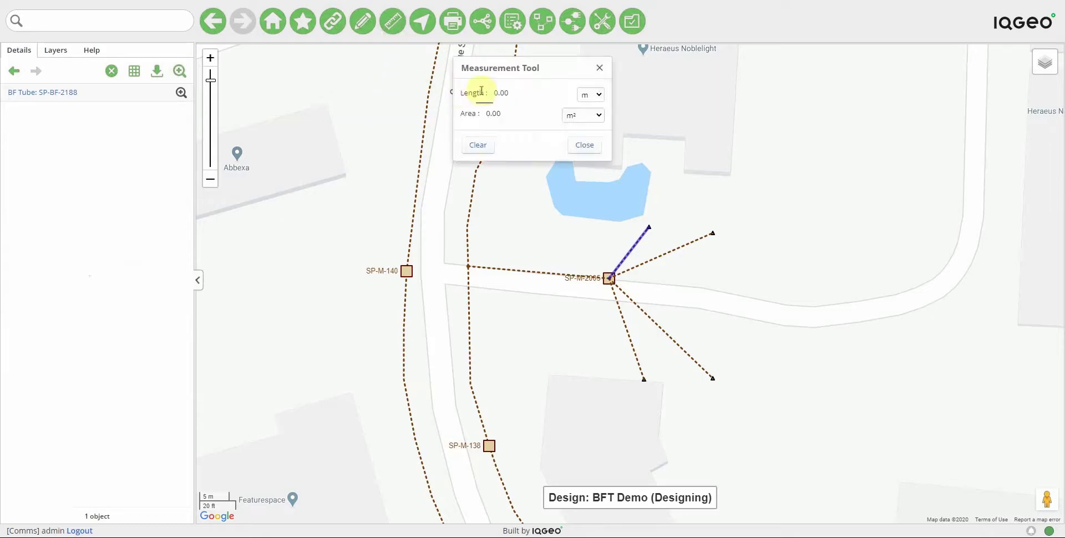
click(597, 68)
click(363, 22)
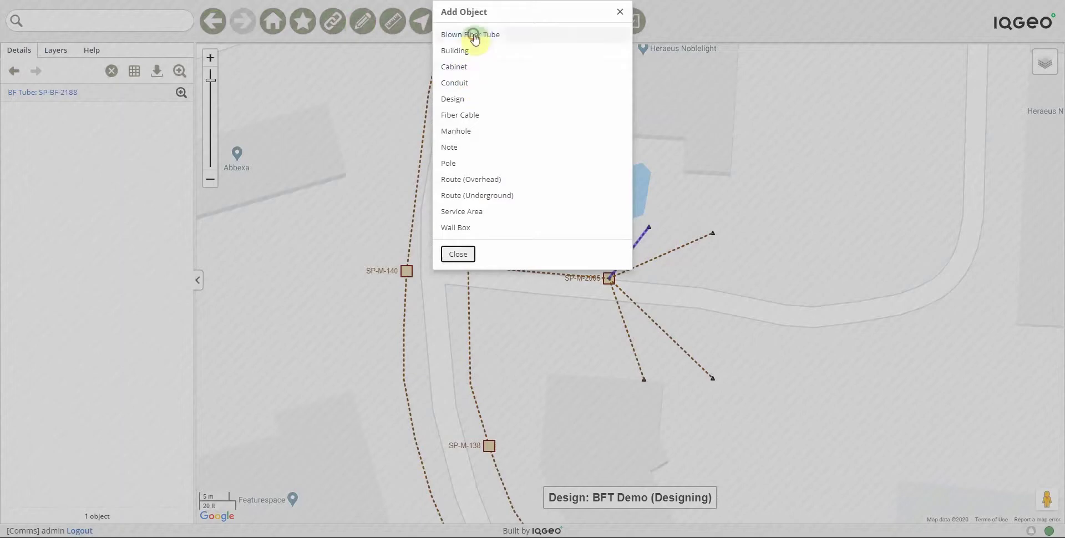
click(472, 35)
click(713, 233)
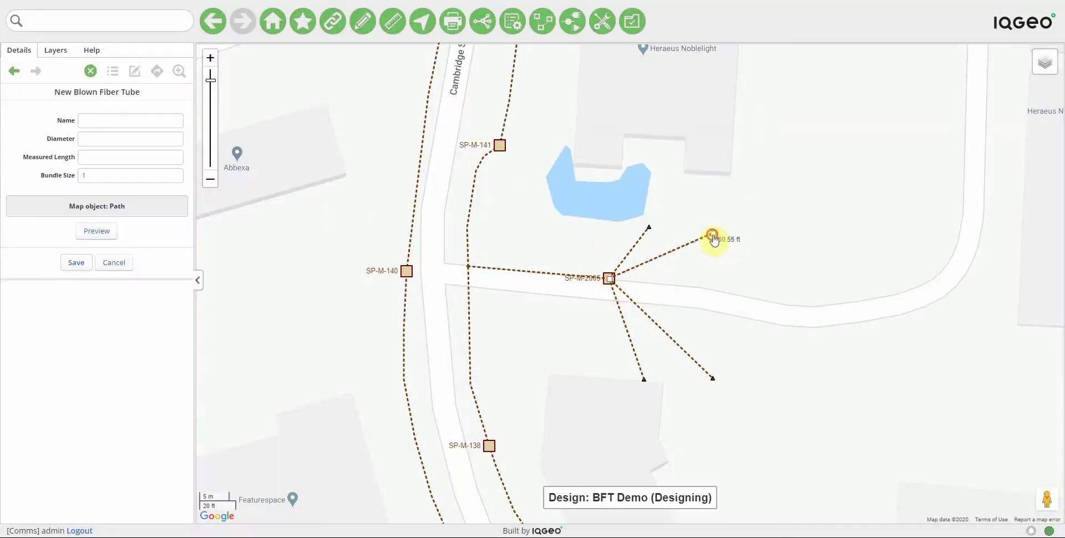
click(76, 262)
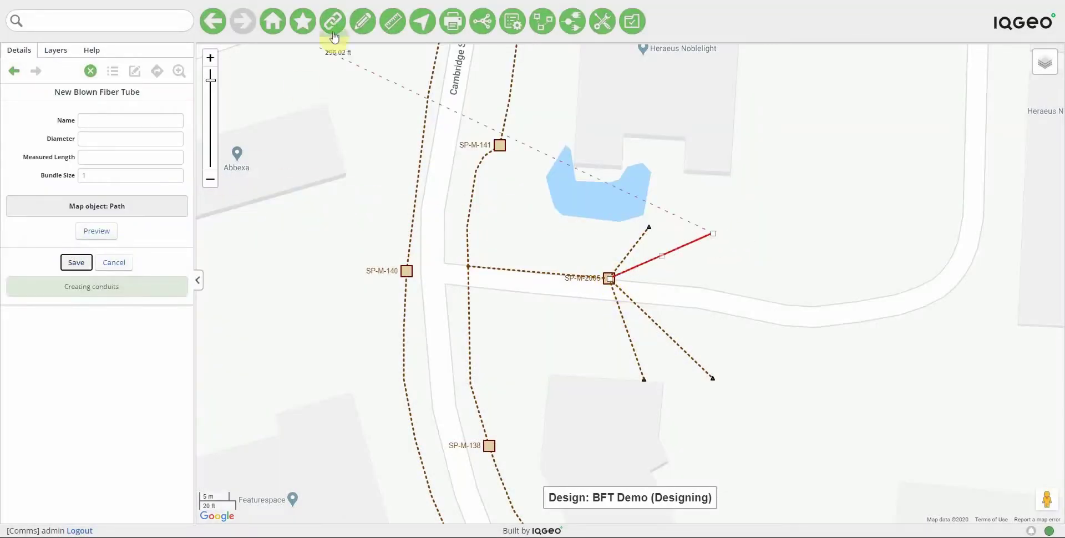
Step: Add and save a single blown fiber tube from manhole SP-M-2005 to the south-eastern wall box
click(361, 27)
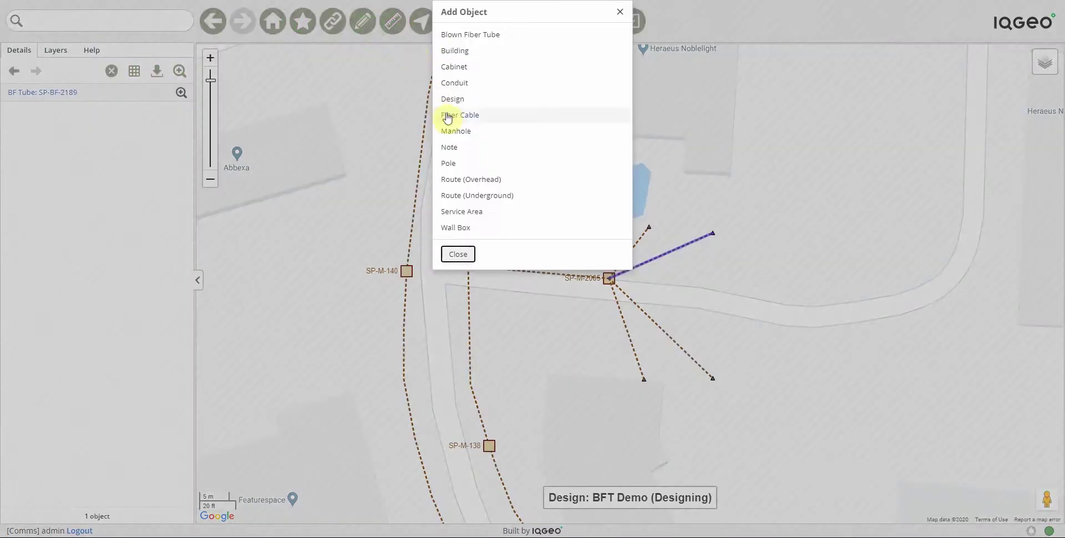
click(466, 35)
click(610, 278)
click(713, 378)
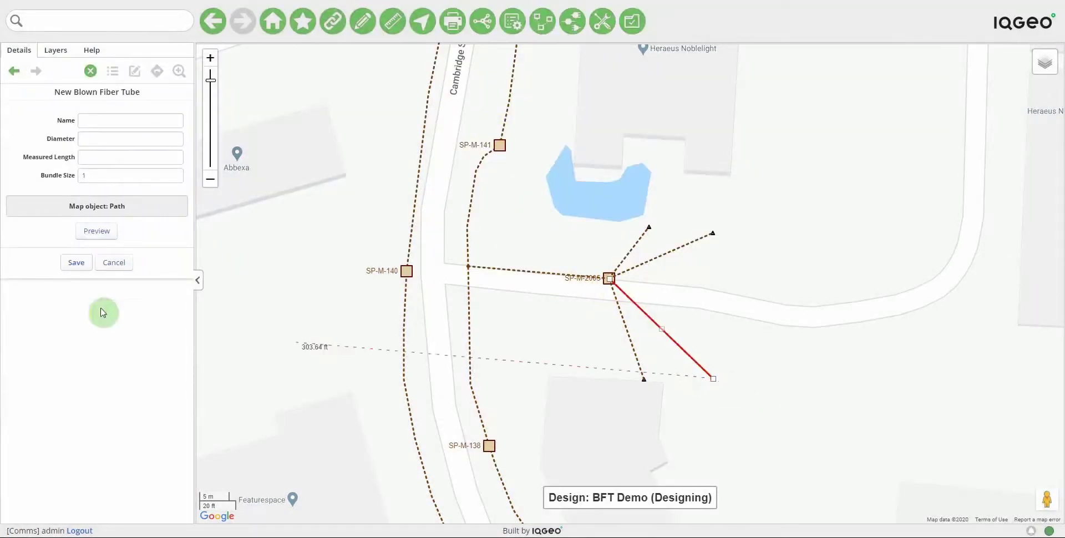
click(76, 262)
Step: Add and save a single blown fiber tube from manhole SP-M-2005 to the south-western wall box
click(361, 24)
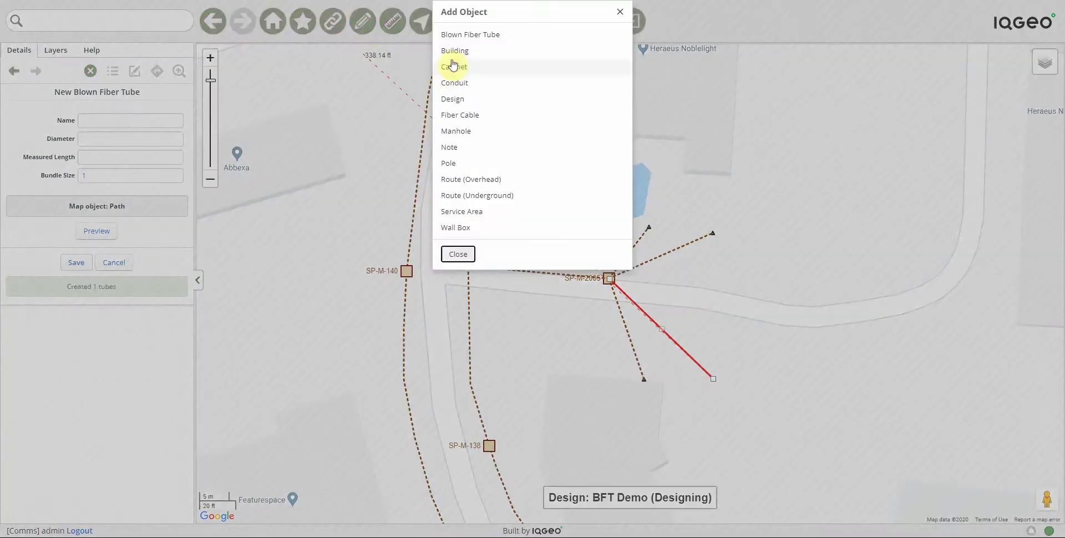
click(458, 42)
click(609, 278)
click(644, 380)
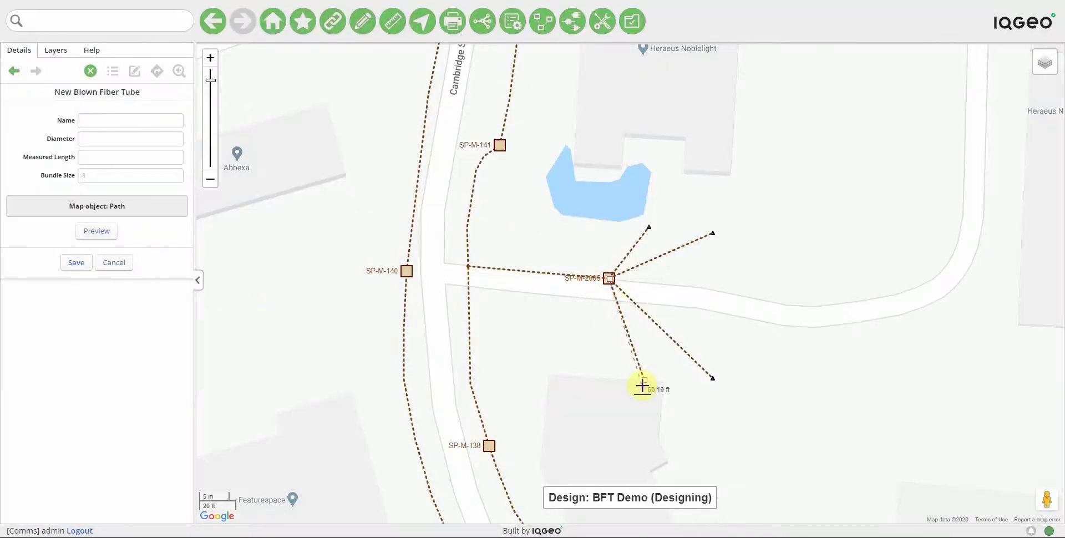
click(72, 264)
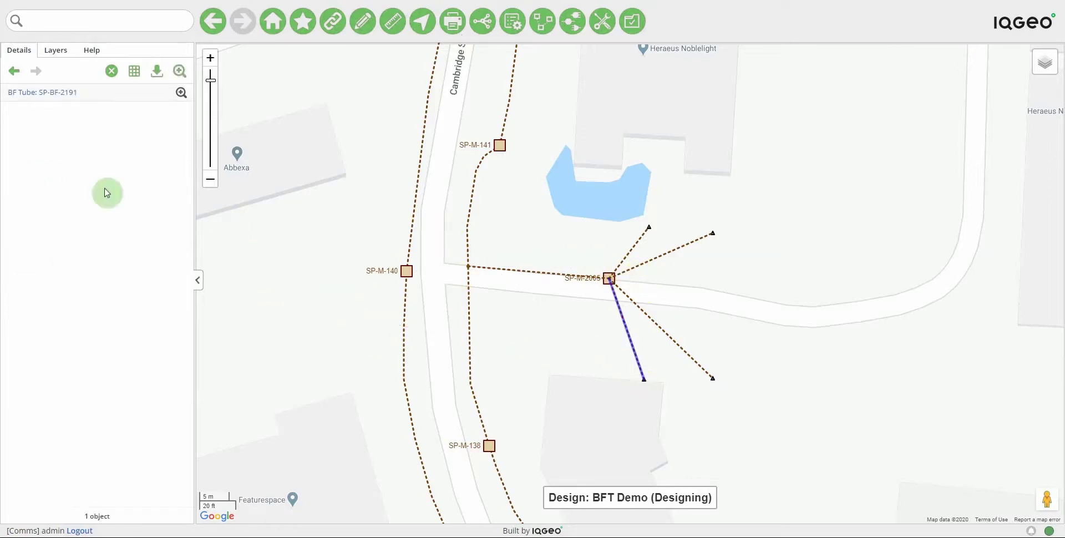
Step: Examine the blown fiber tube housed in the underground route from SP-M-2005 to the north-western wall box
click(527, 238)
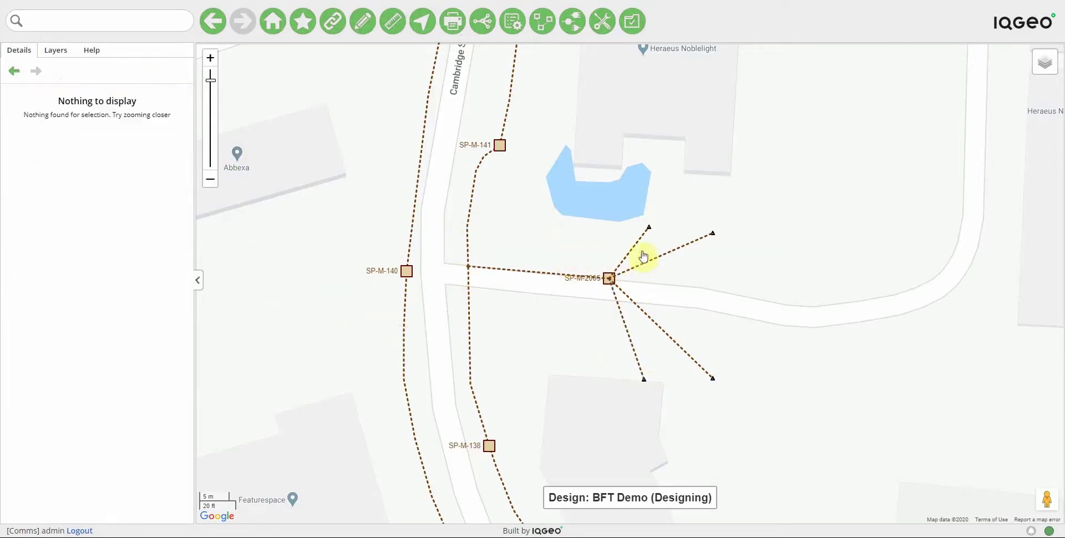
click(620, 270)
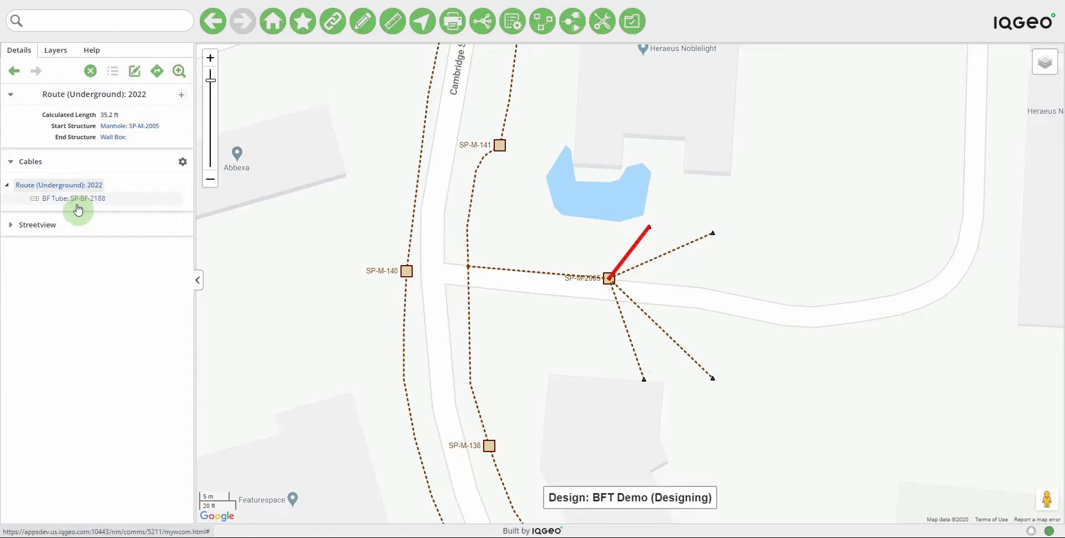
click(700, 267)
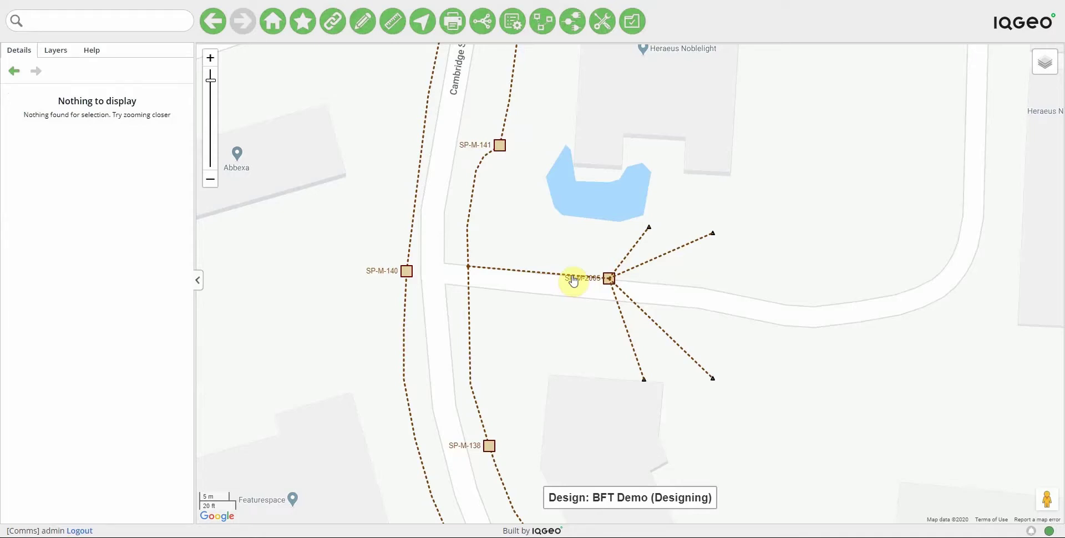
Step: Examine the cables in manhole SP-M-2005, hiding the conduits and showing them again
click(610, 283)
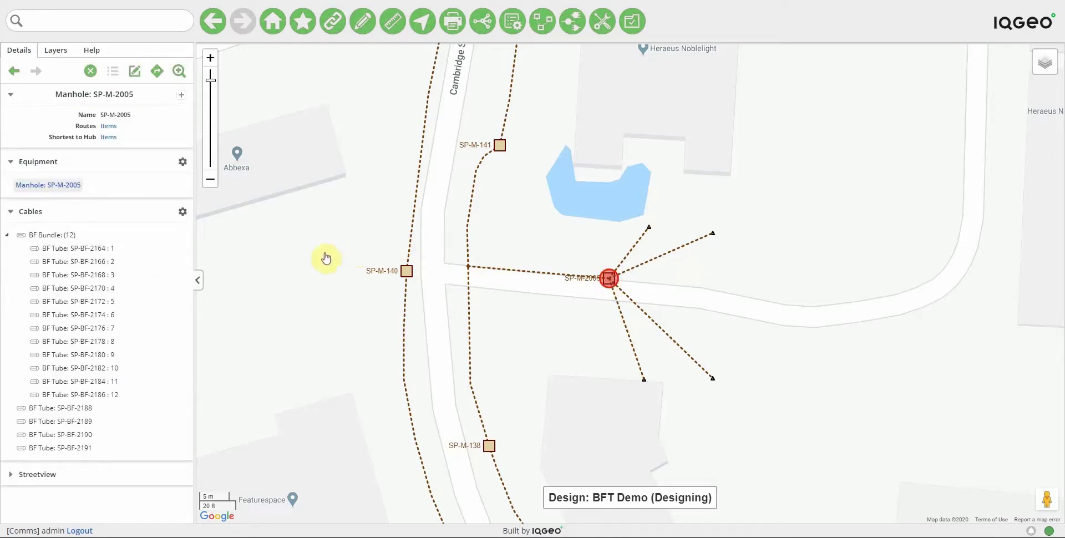
click(183, 212)
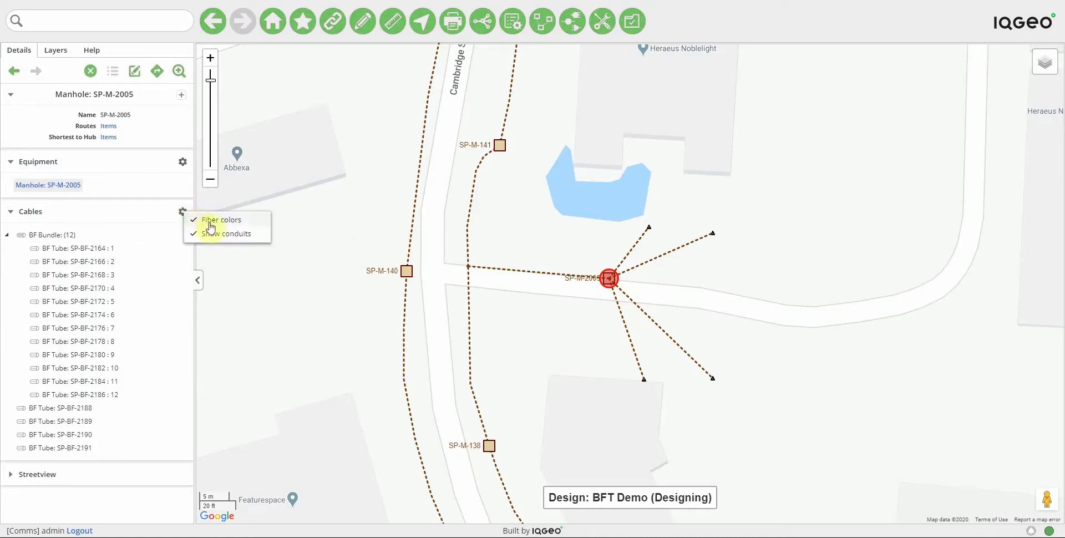
click(225, 236)
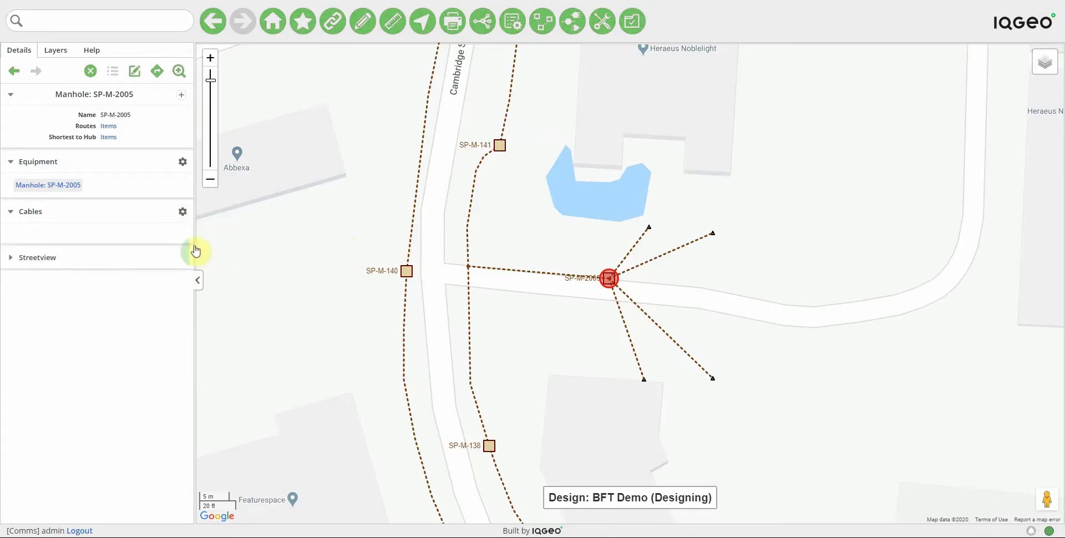
click(184, 213)
click(208, 242)
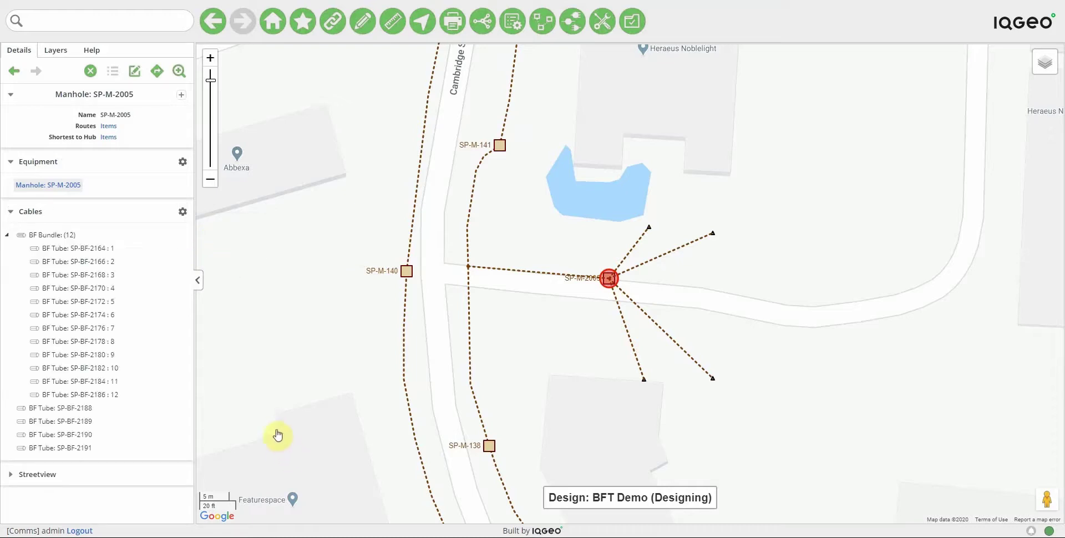
Step: Join bundle tube 1 (SP-BF-2164) to blown fiber tube SP-BF-2188 in manhole SP-M-2005
click(92, 237)
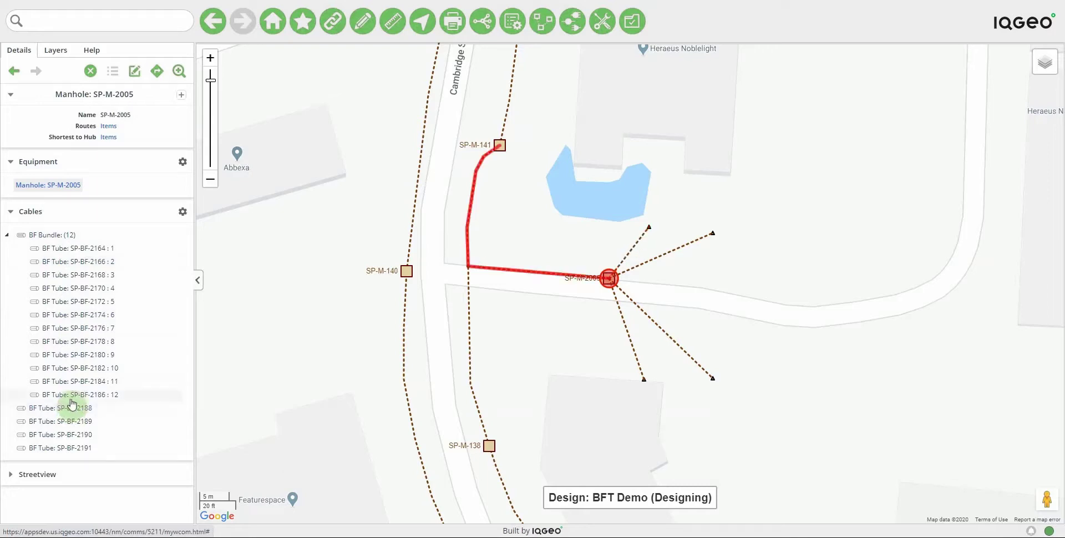
right_click(89, 247)
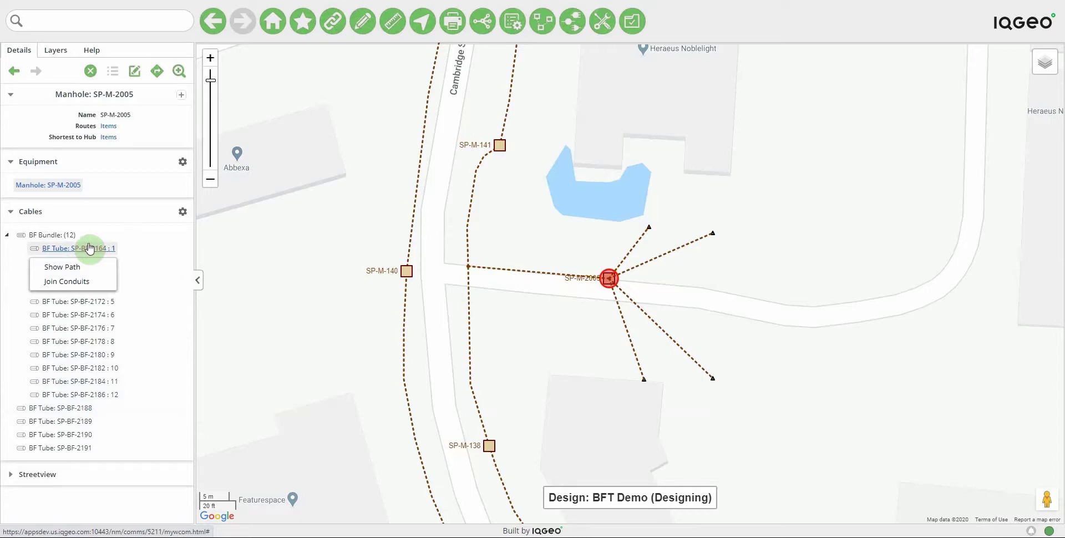
click(70, 281)
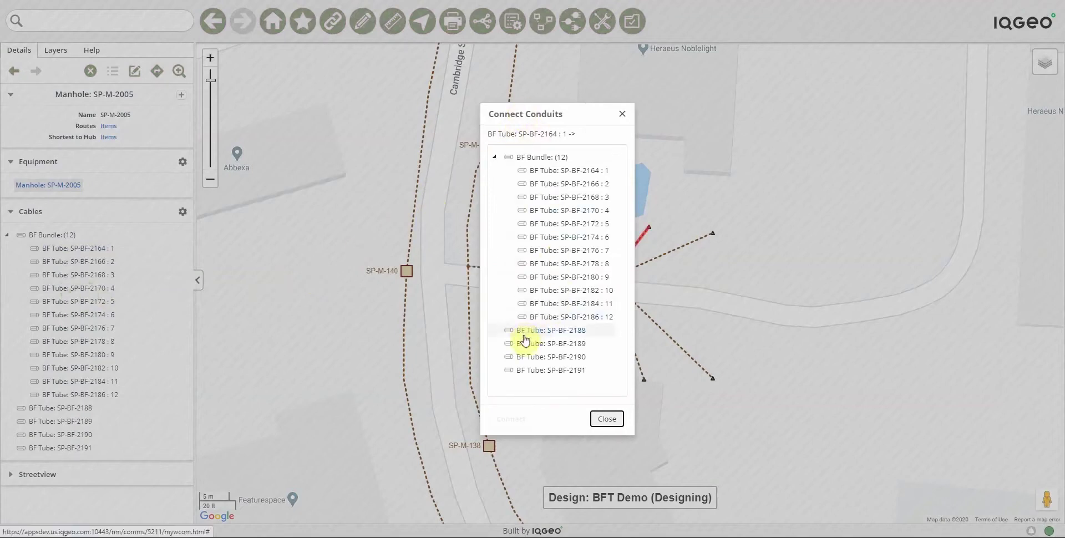
drag(549, 113, 381, 112)
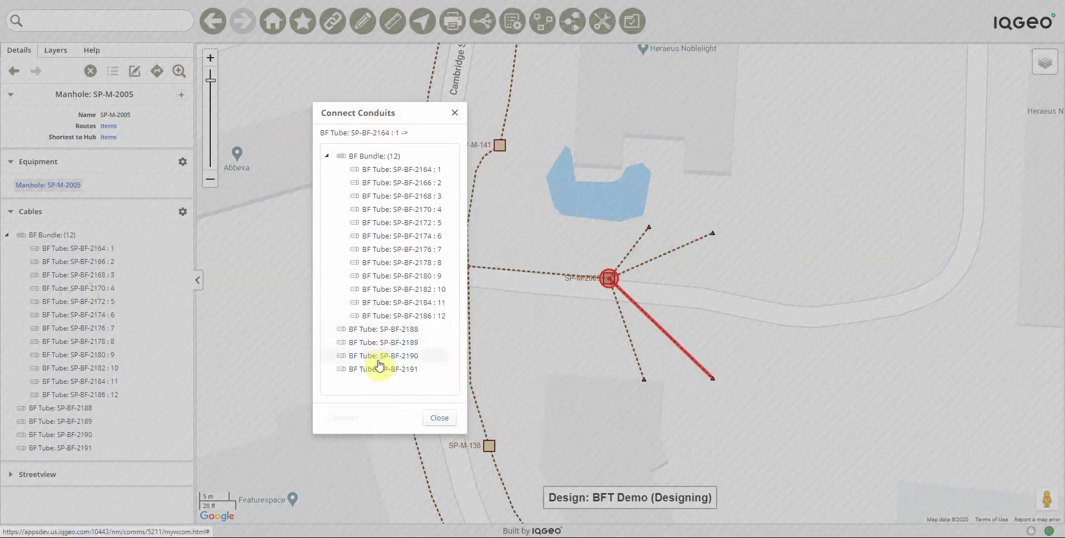
click(378, 330)
click(344, 420)
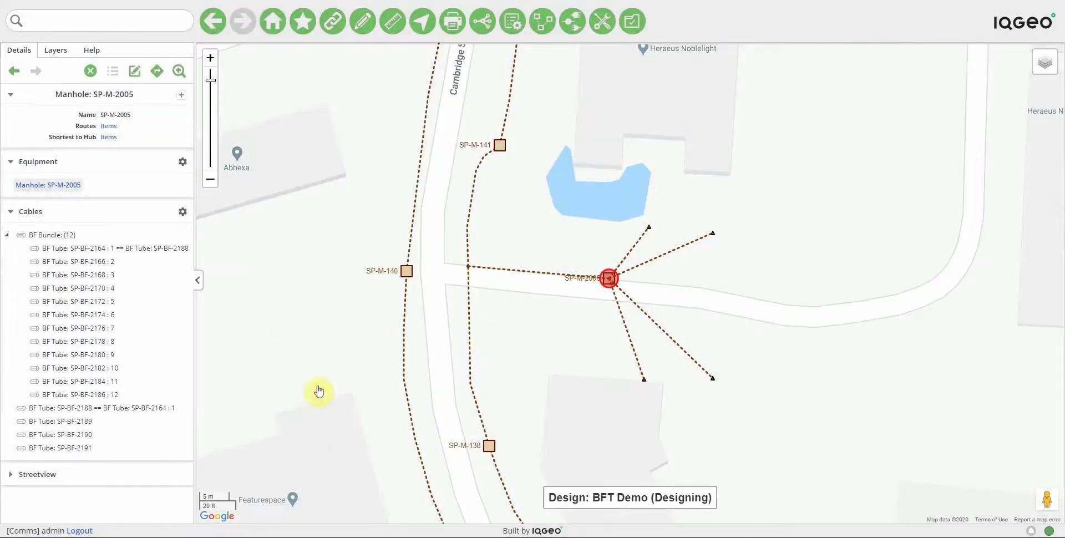
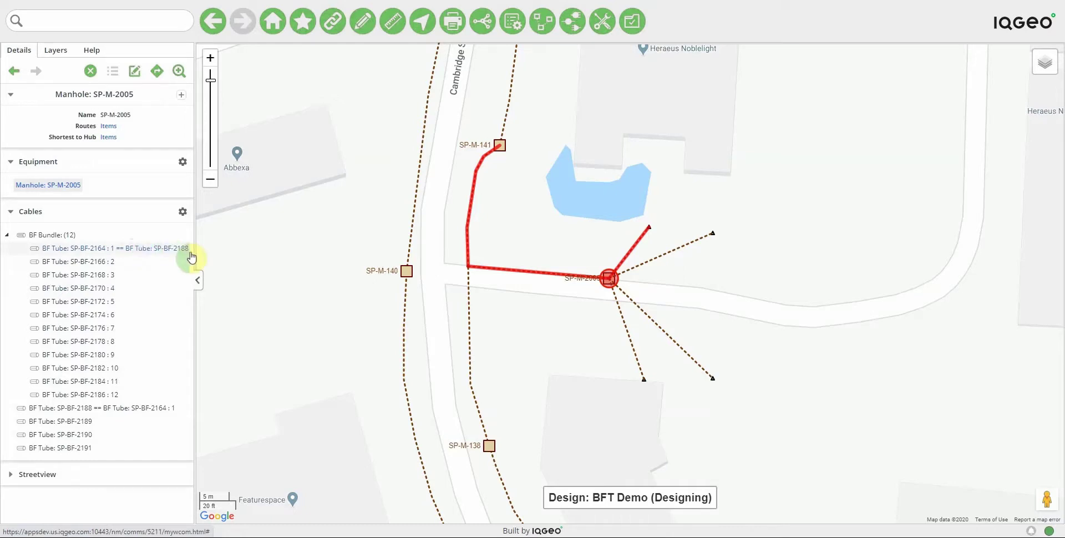
Step: Join bundle tube 2 (SP-BF-2166) to blown fiber tube SP-BF-2189 in manhole SP-M-2005
click(111, 261)
click(82, 293)
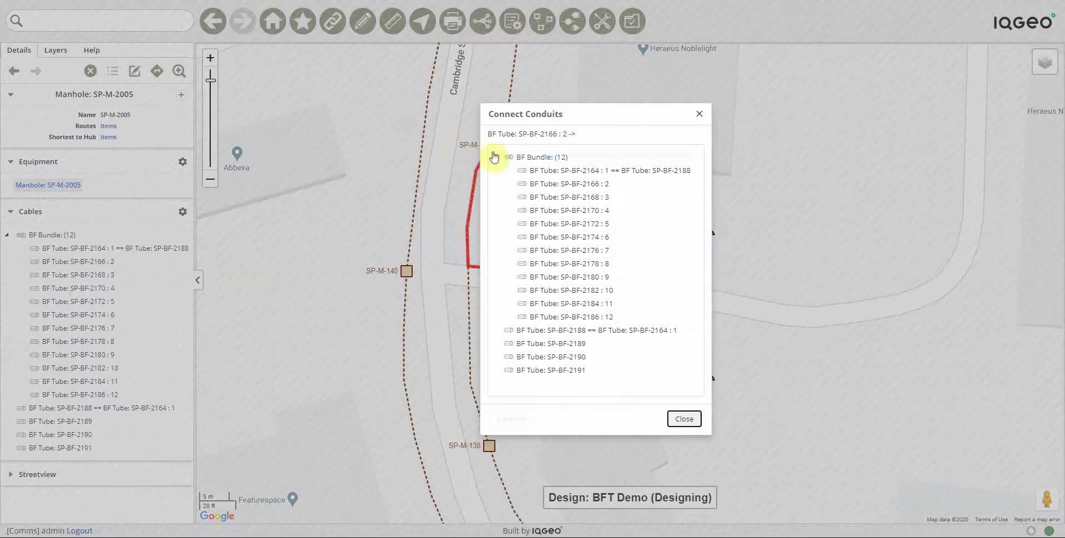
click(549, 183)
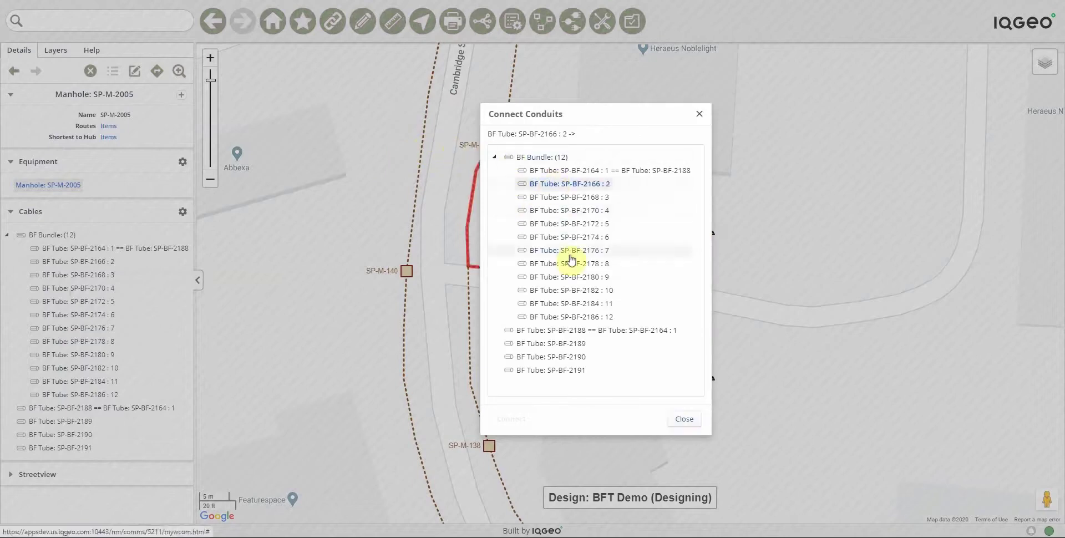
click(554, 344)
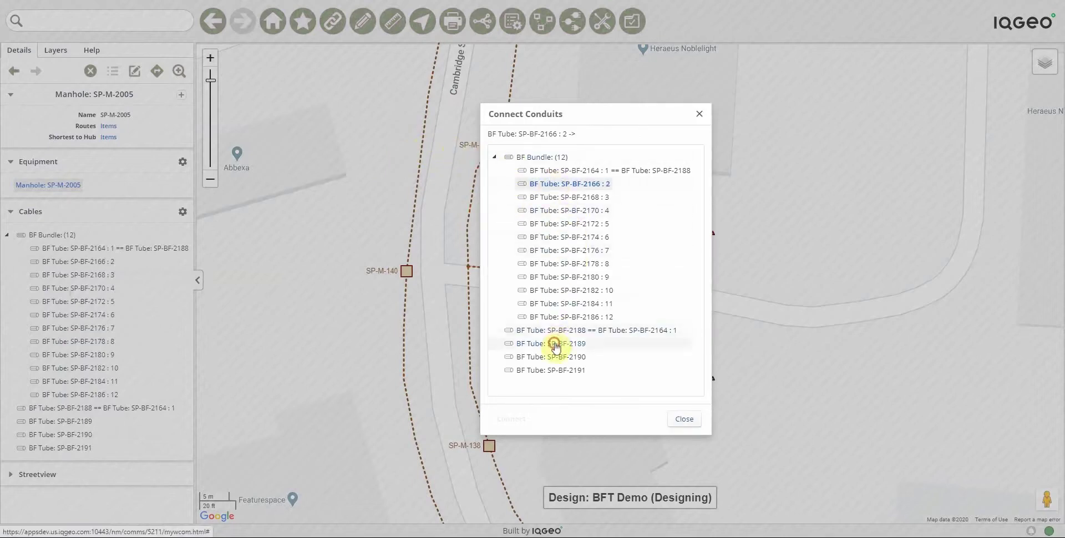
click(507, 420)
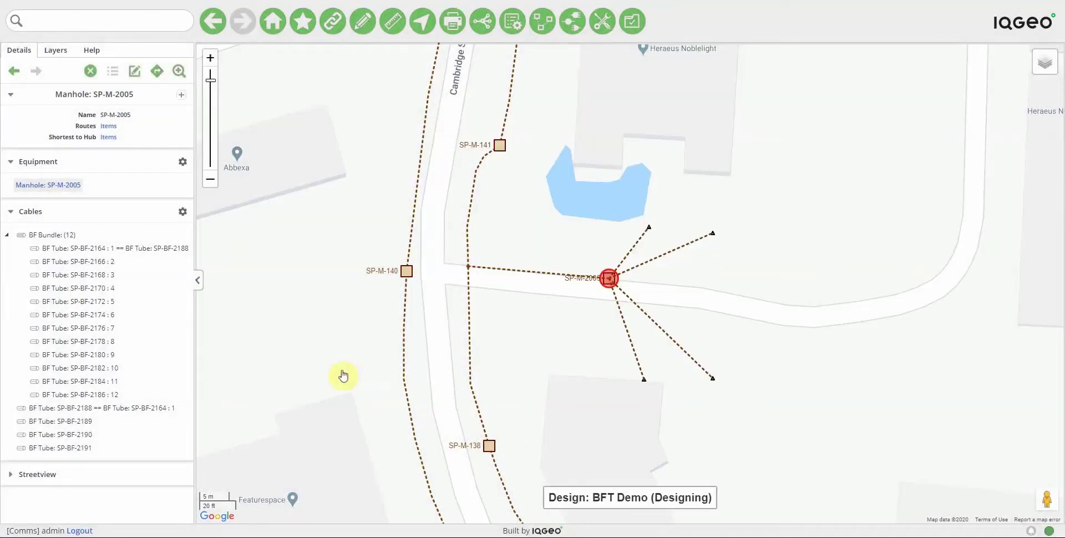
Step: Join bundle tube 3 (SP-BF-2168) to blown fiber tube SP-BF-2190 in manhole SP-M-2005
click(99, 276)
click(89, 308)
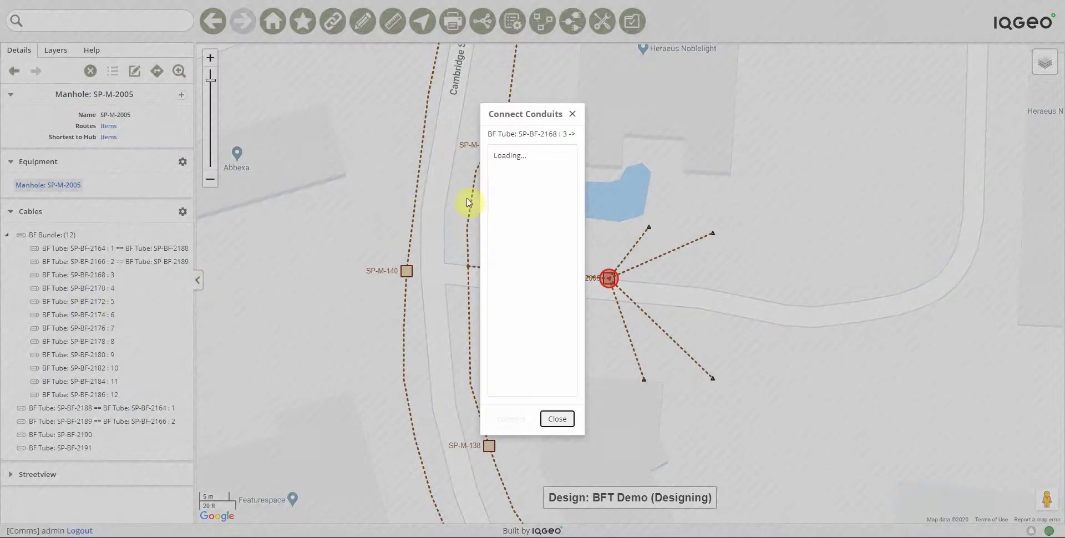
click(532, 358)
click(509, 419)
right_click(85, 452)
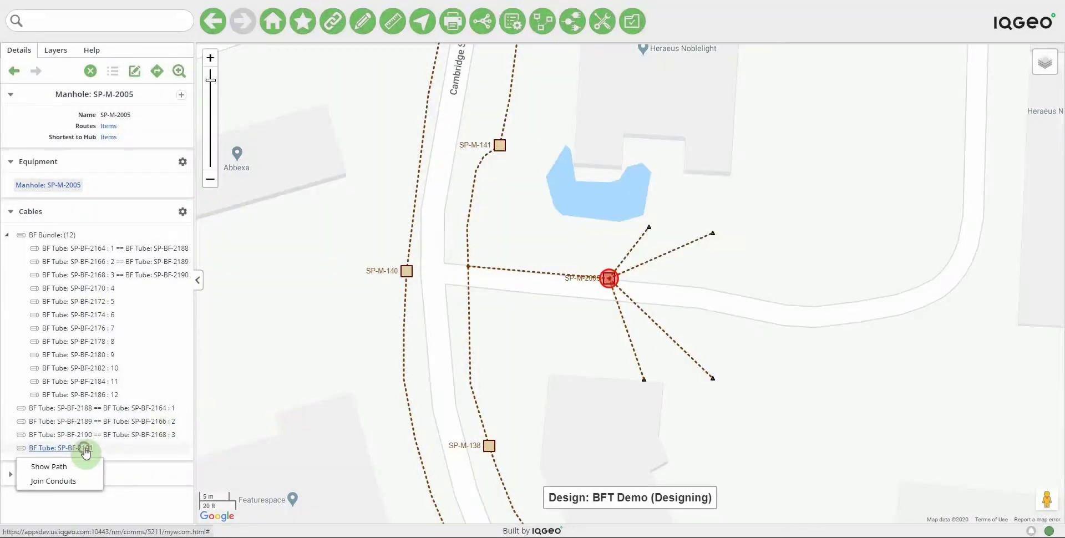
click(78, 485)
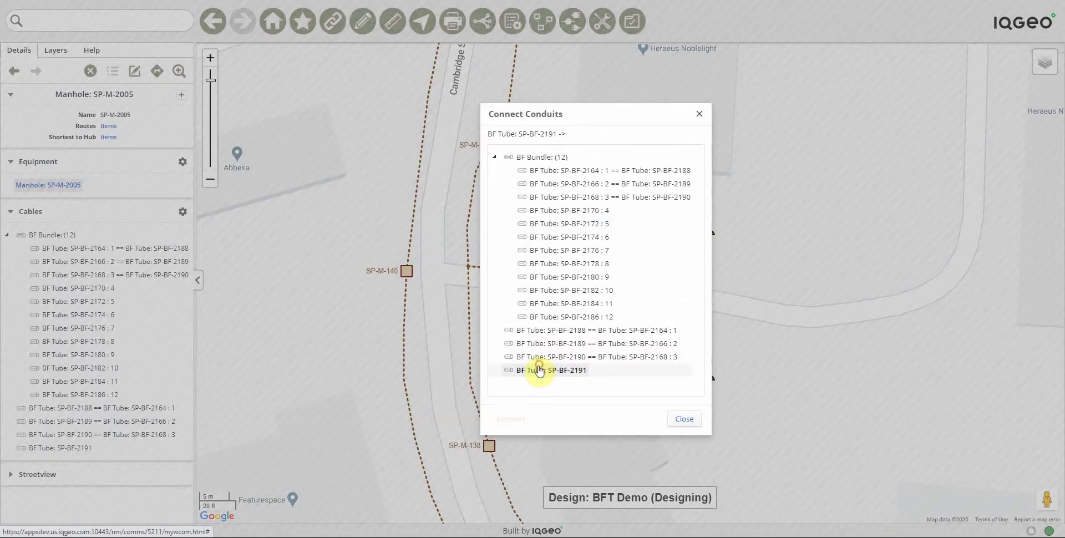
click(684, 419)
Step: Join bundle tube 4 (SP-BF-2170) to blown fiber tube SP-BF-2191 in manhole SP-M-2005
right_click(100, 288)
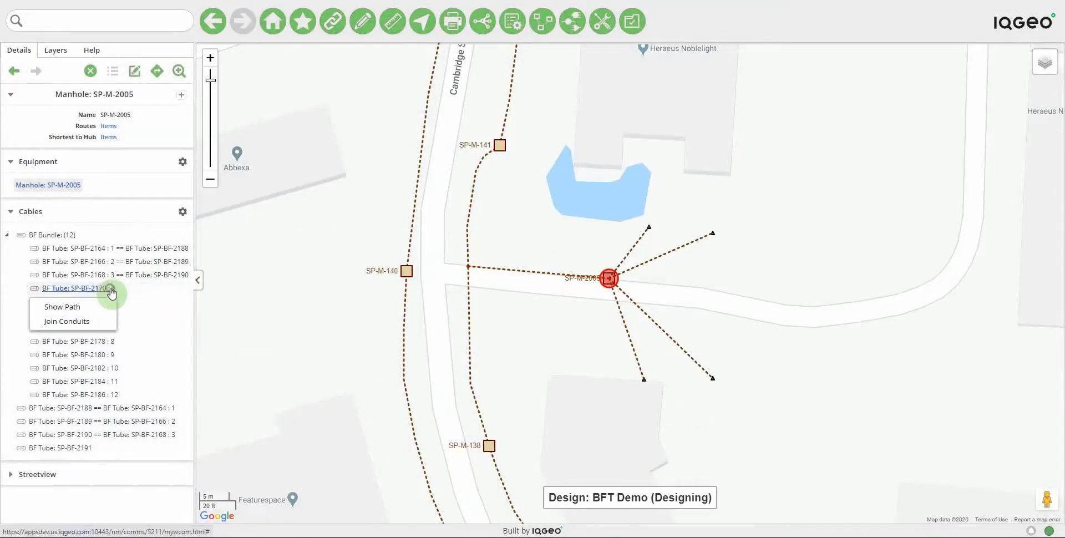
click(90, 322)
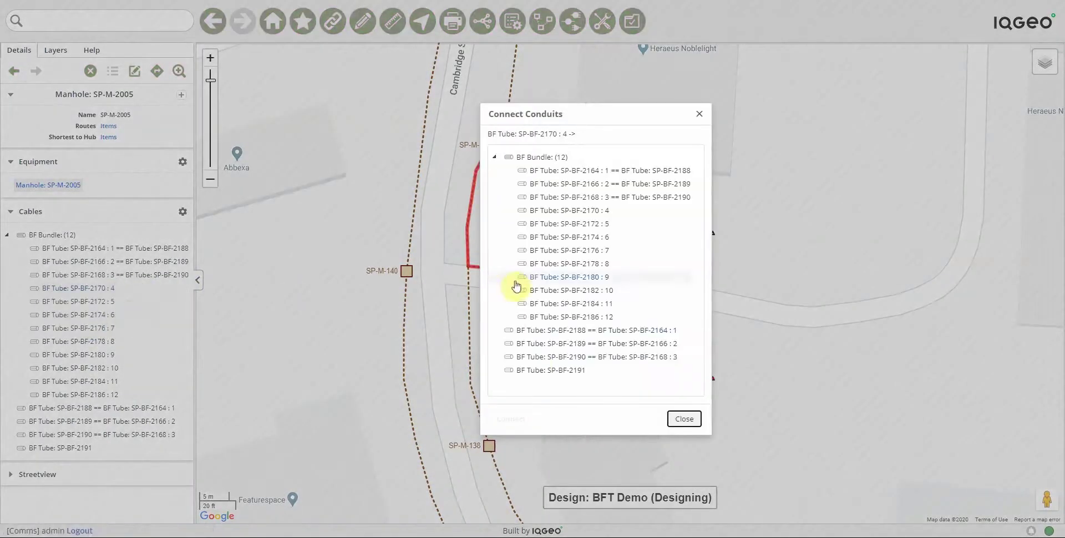
click(541, 372)
click(510, 418)
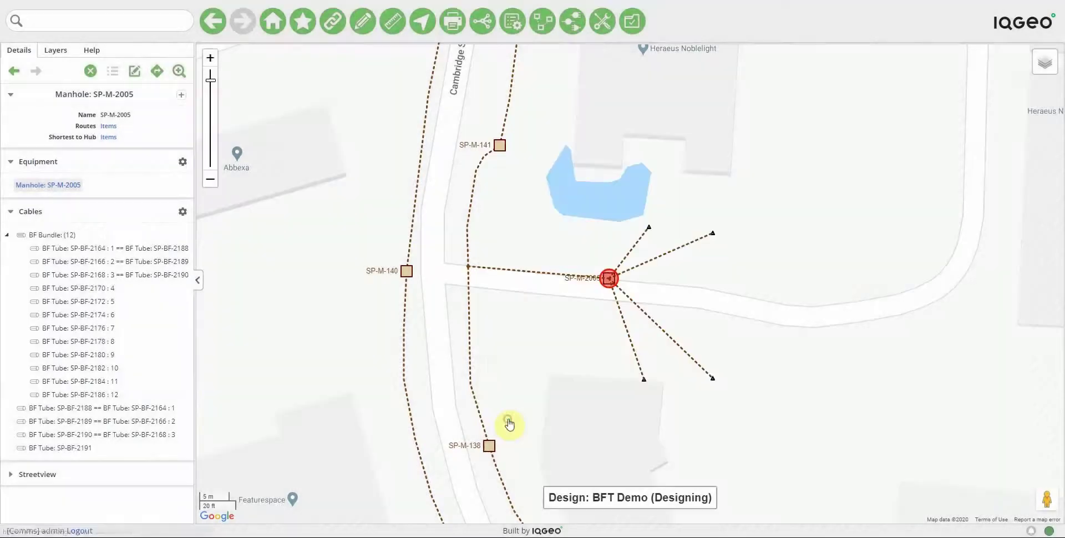
Step: Examine the continuous paths of the joined tubes from the underground route between SP-M-141 and the junction, then clear the selection
click(689, 295)
click(474, 187)
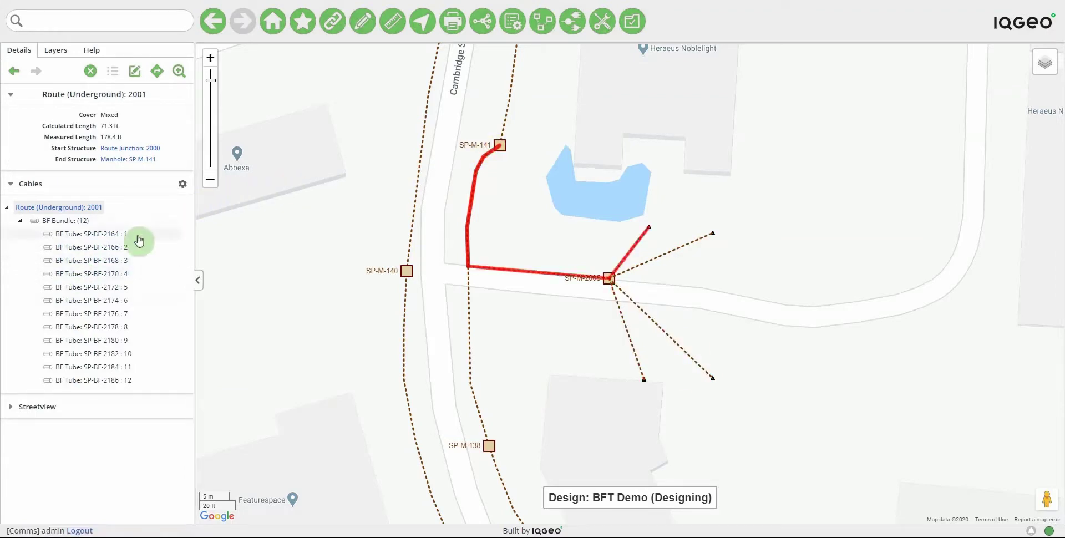
click(352, 237)
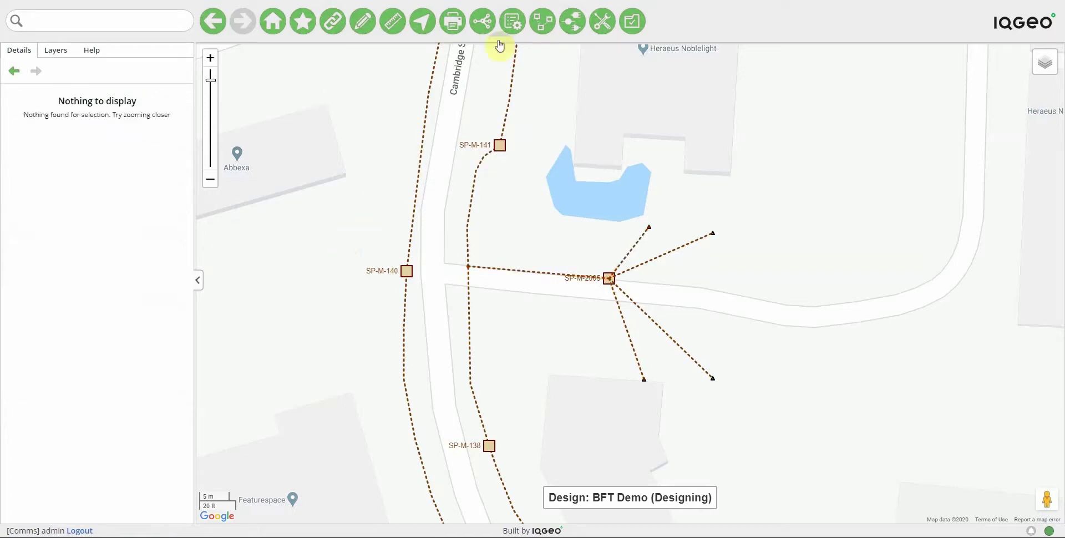
Step: Display the palette of predefined structures, routes and conduits beside the map
click(543, 27)
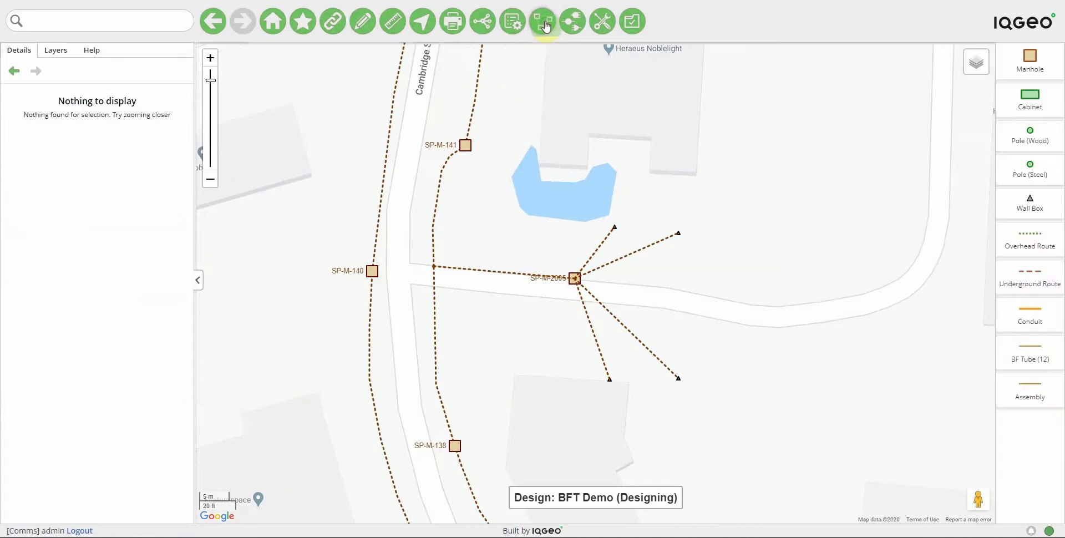
Step: Place a manhole at the junction where the route towards SP-M-2005 branches off the main underground route, and save it
click(1033, 58)
click(434, 267)
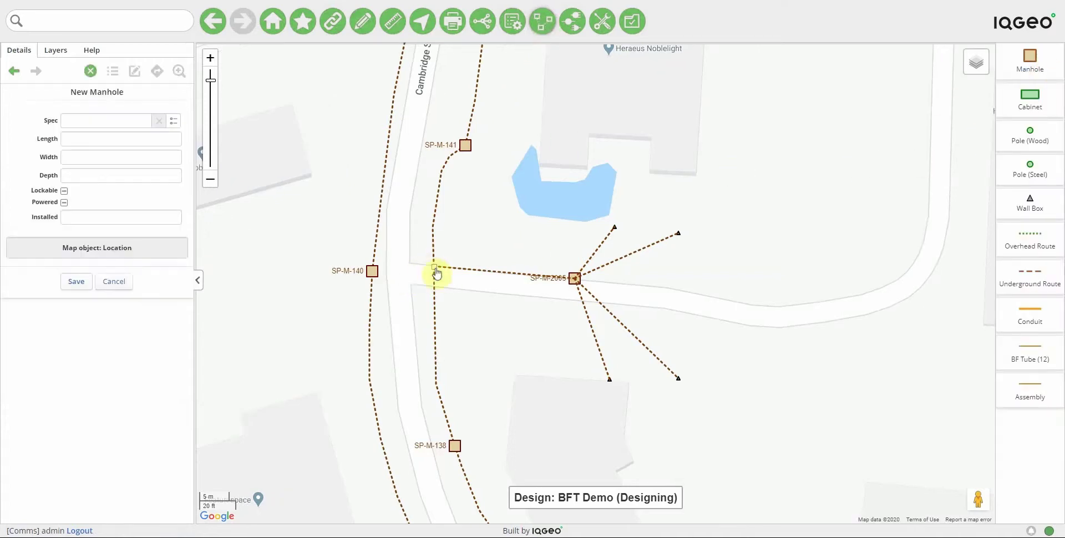
click(73, 283)
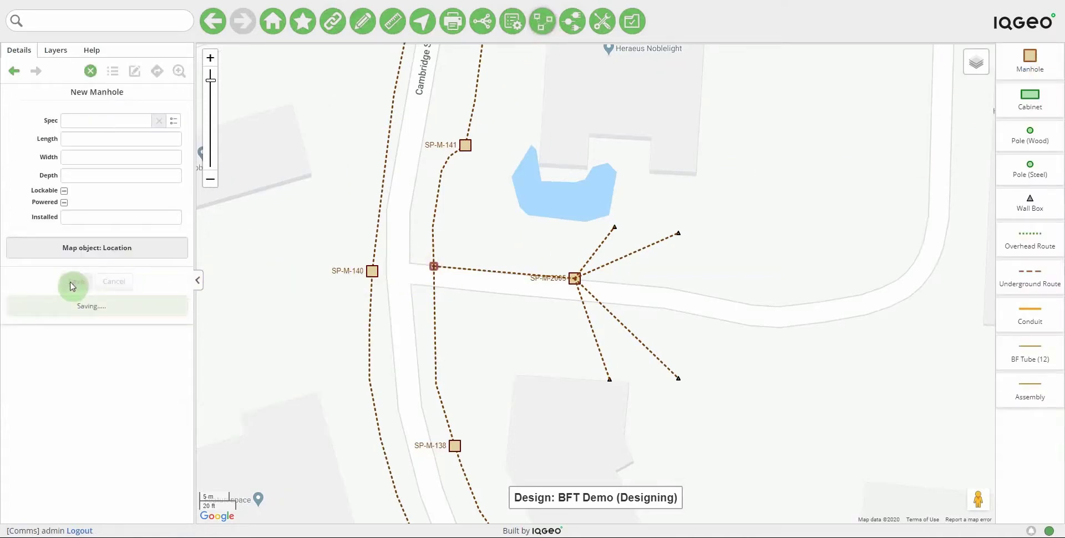
click(608, 184)
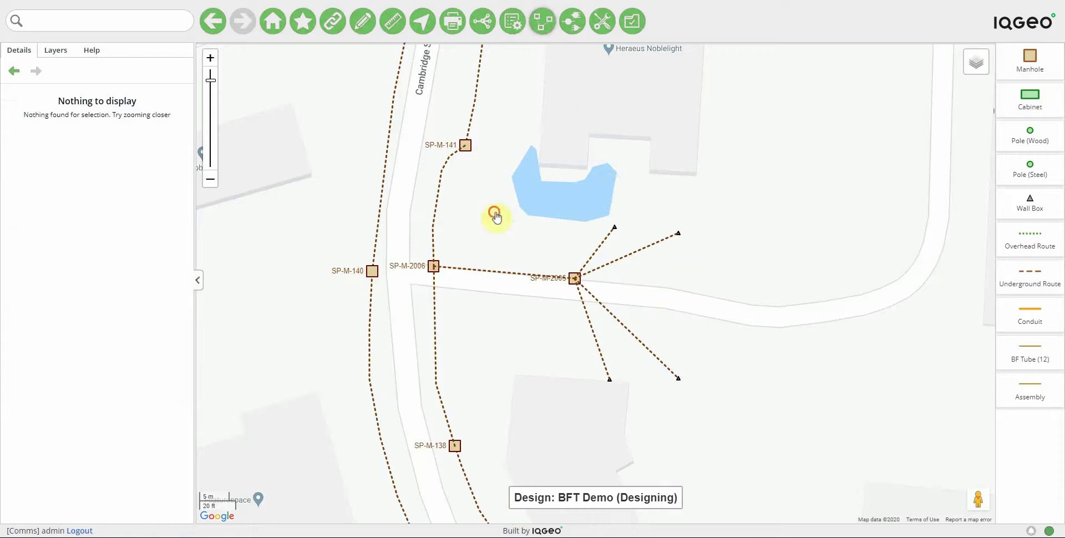
drag(496, 217, 550, 174)
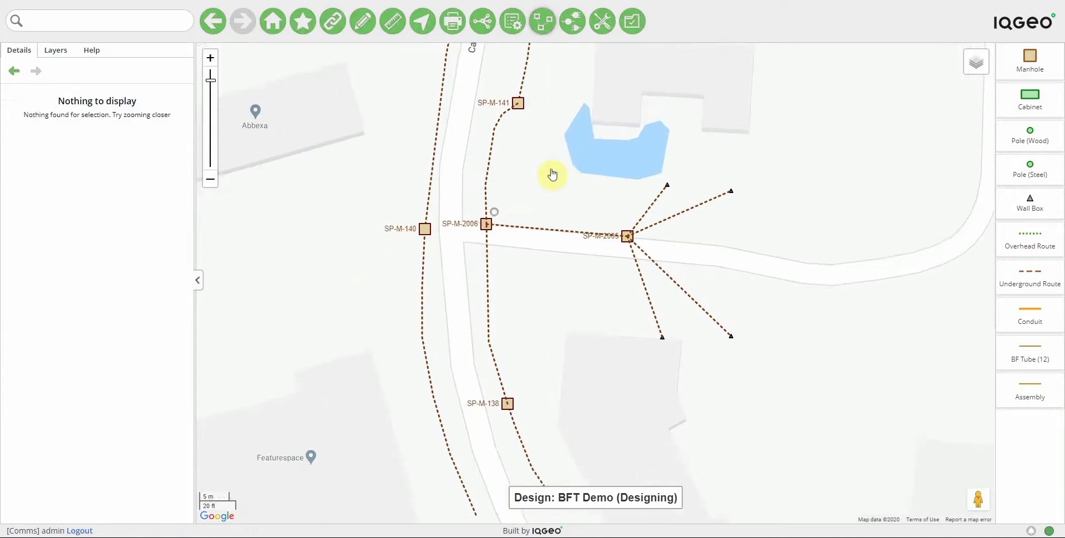
Step: Inspect the bundle tubes housed in the underground route between SP-M-141 and the new junction manhole
click(488, 177)
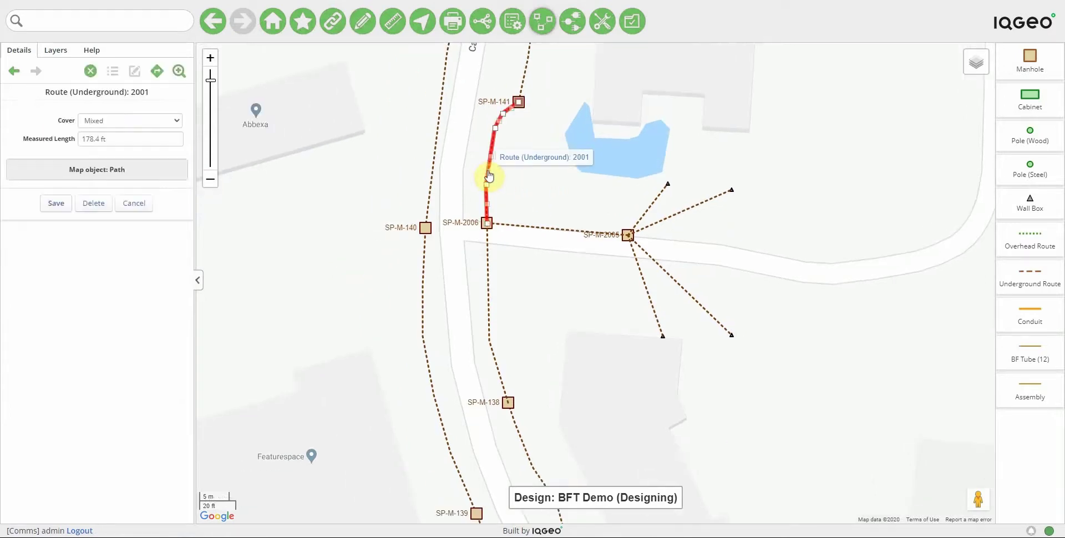
click(141, 203)
click(143, 238)
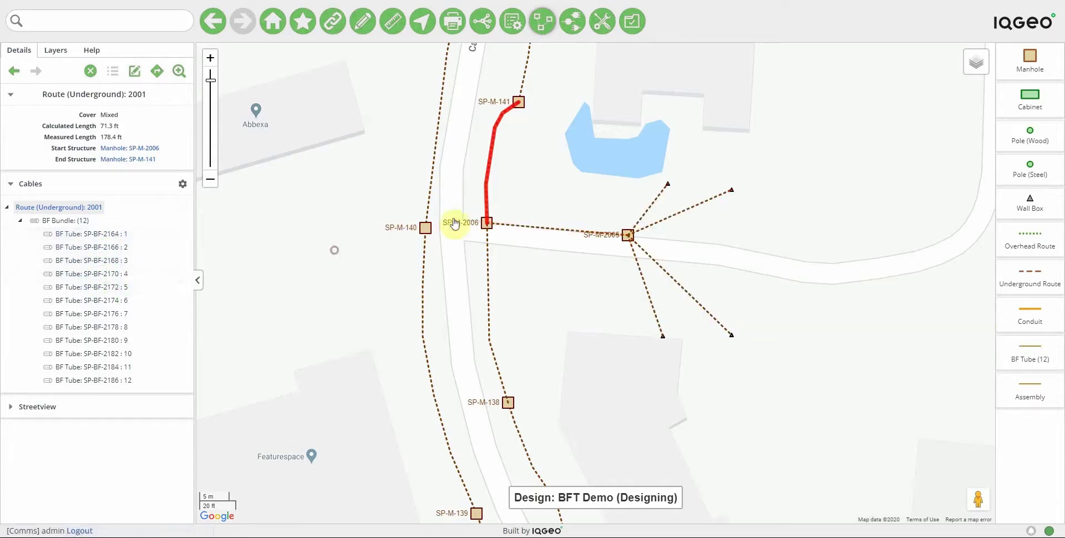
click(405, 232)
Step: Cut bundle tube 5 (SP-BF-2172) inside manhole SP-M-2006
click(487, 224)
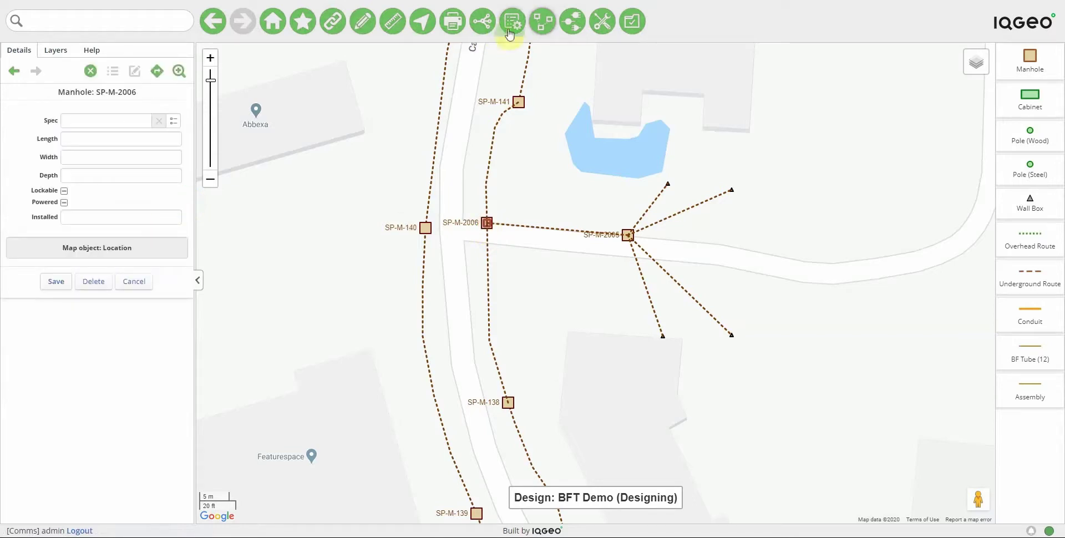
click(542, 21)
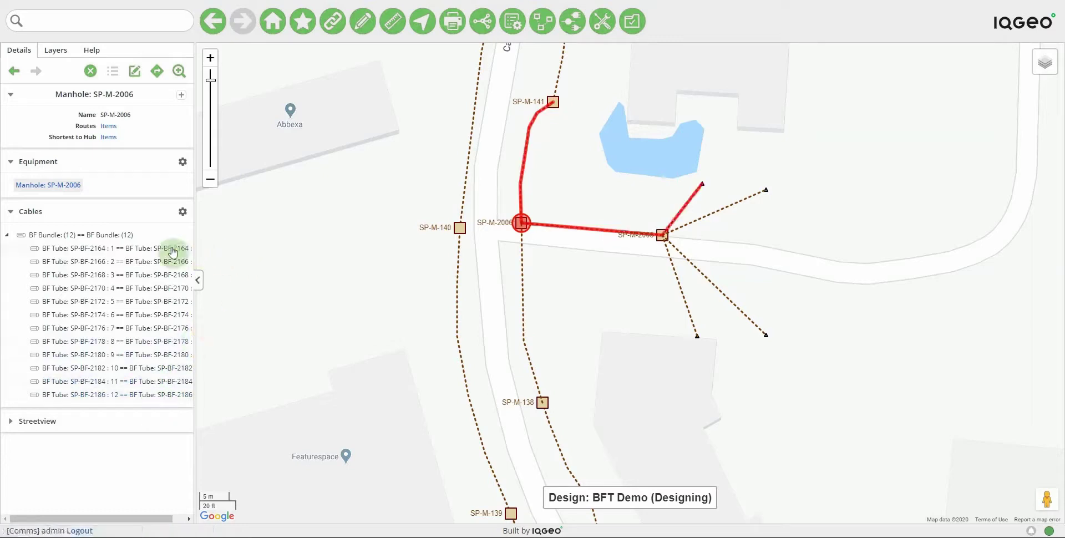
right_click(129, 247)
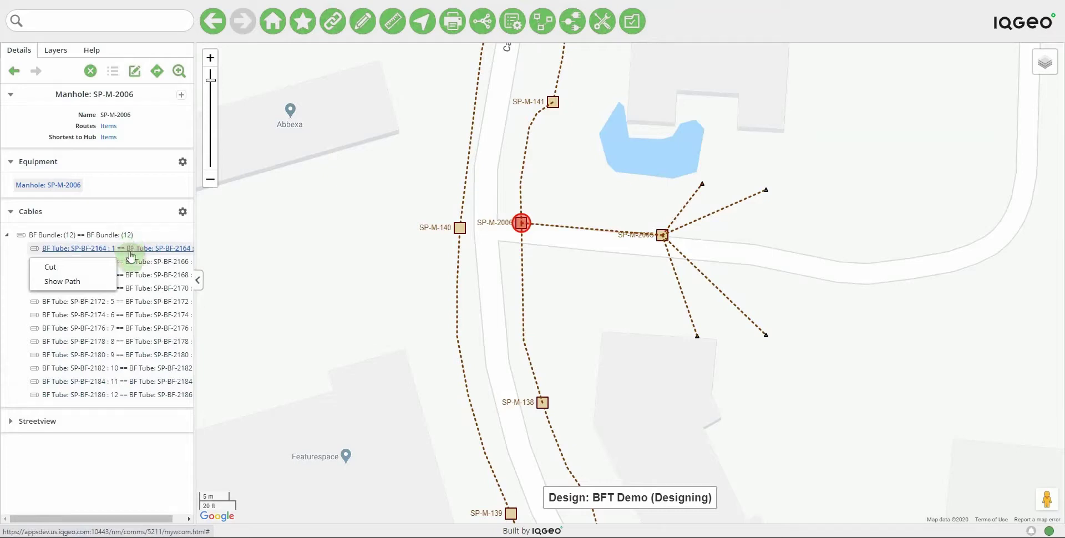
click(233, 254)
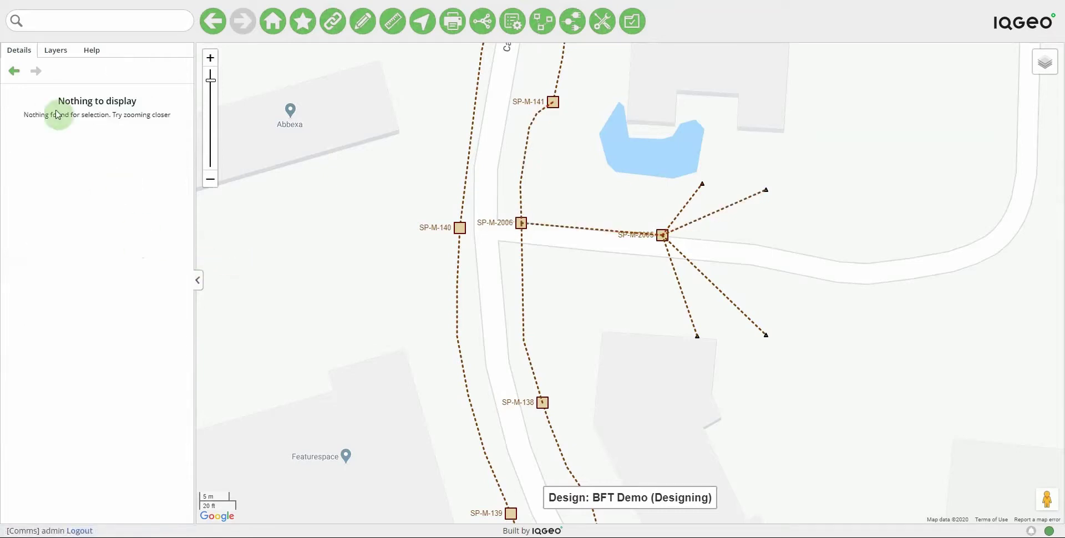
click(14, 71)
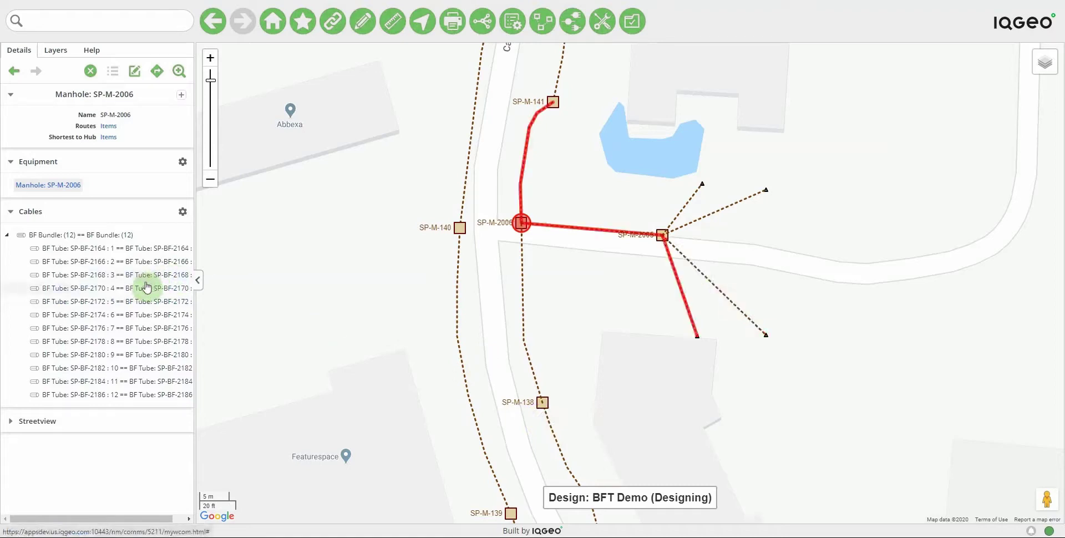
right_click(124, 302)
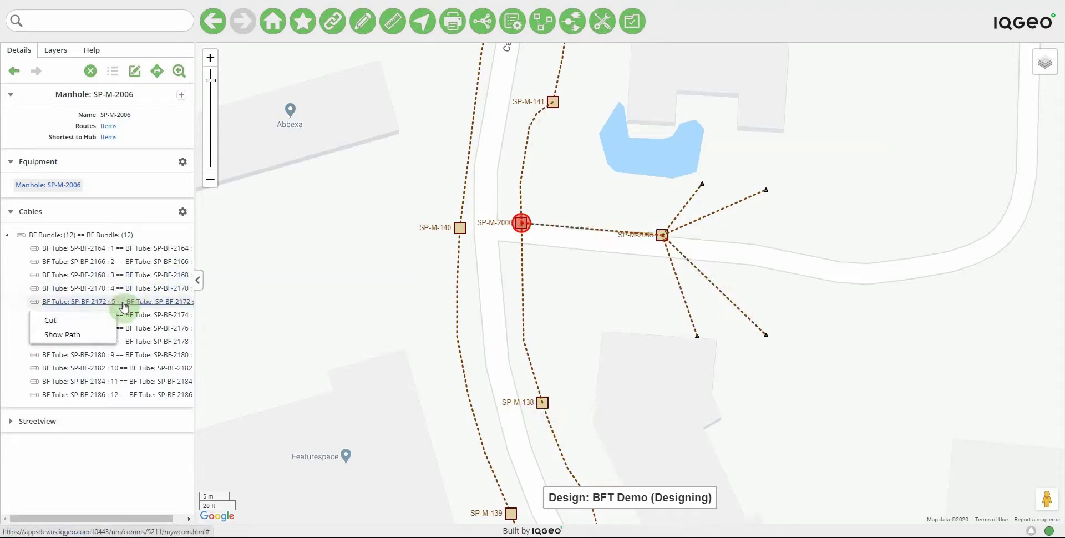
click(71, 317)
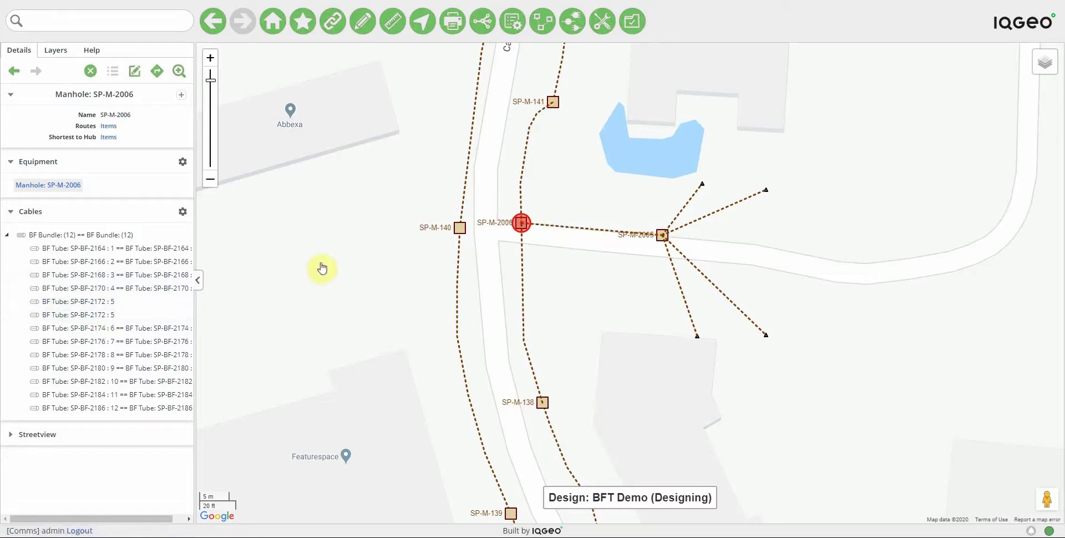
Step: Check tube 5 in the routes on both sides of manhole SP-M-2006, then clear the selection
click(524, 174)
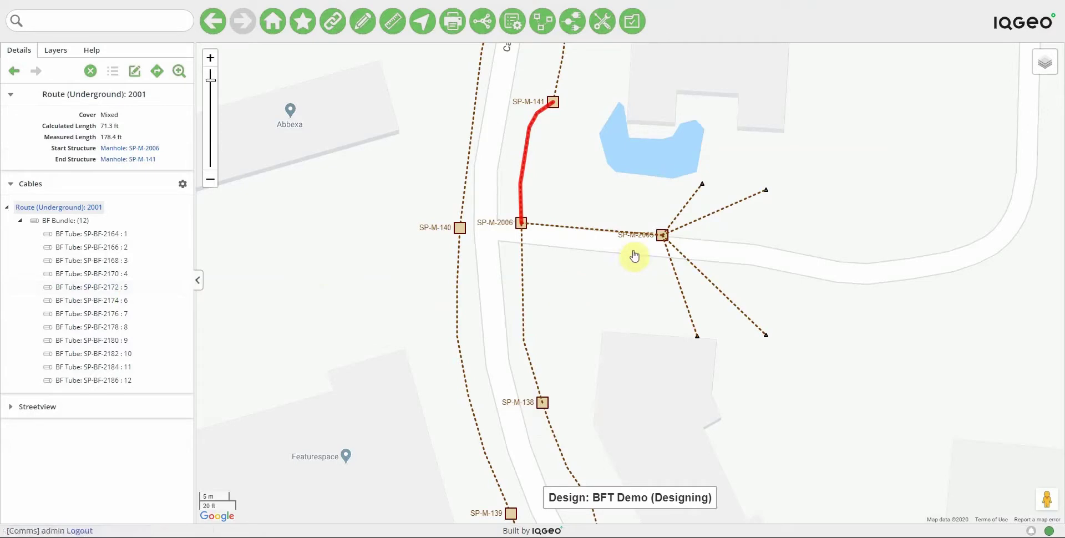
click(622, 233)
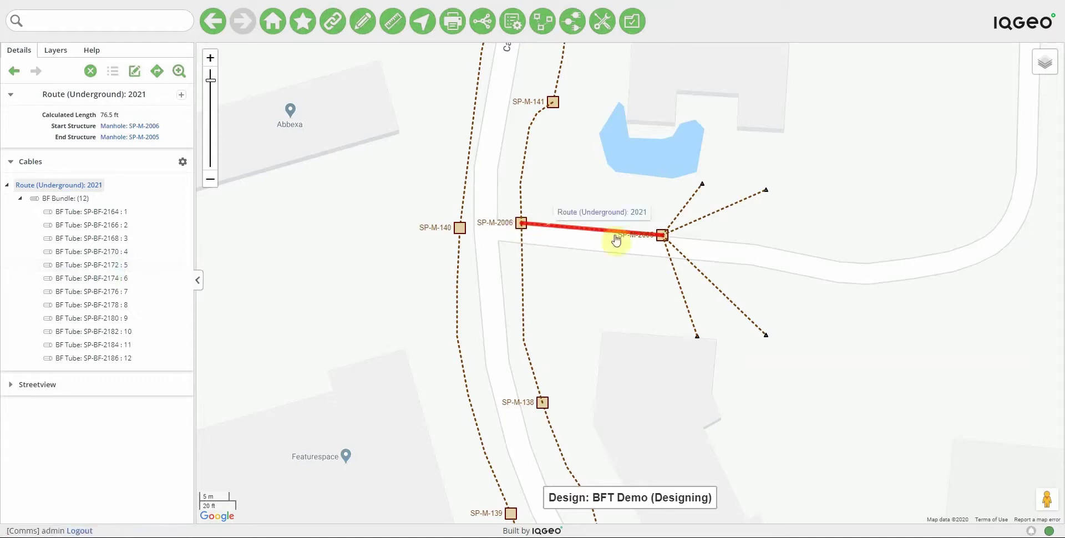
mouse_move(138, 259)
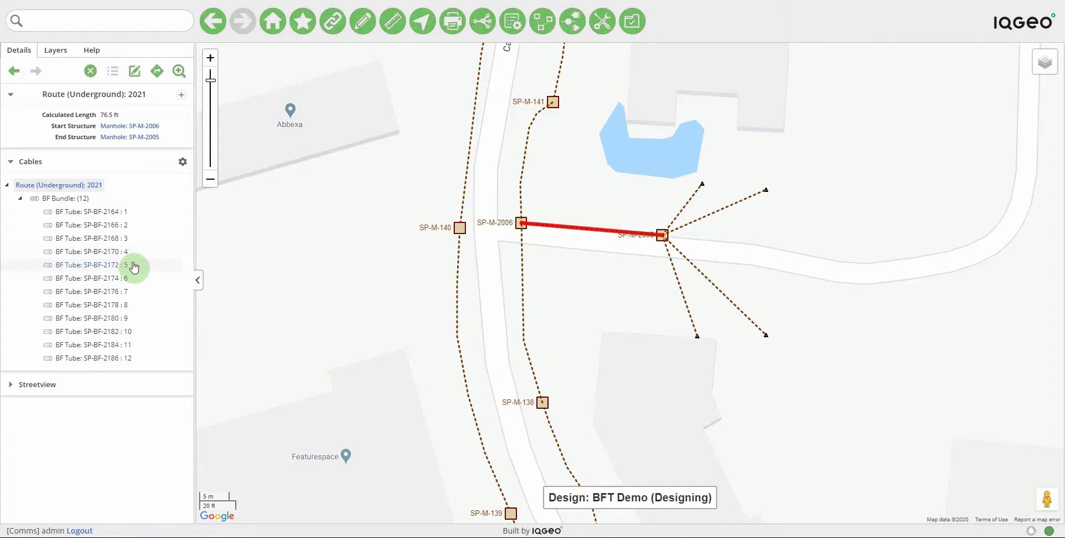
click(559, 273)
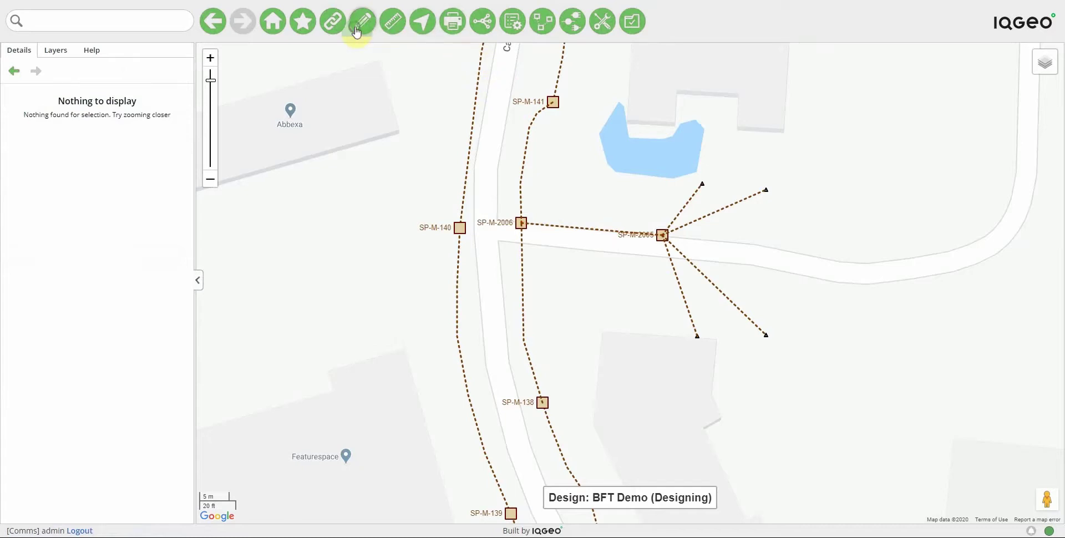
Step: Create a blown fiber tube with bundle size 1 from manhole SP-M-2006 to manhole SP-M-138
click(356, 27)
click(469, 35)
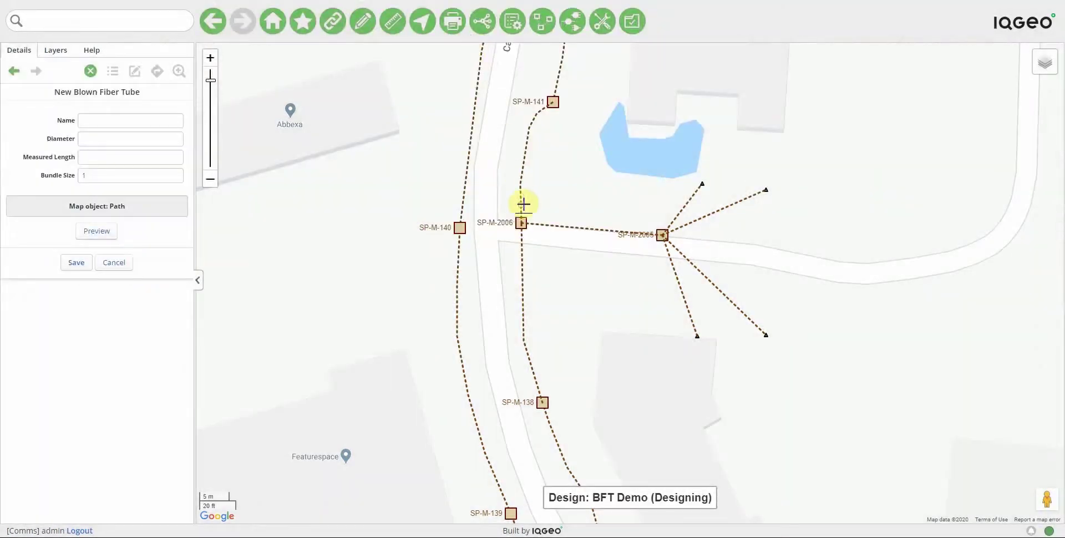
click(521, 224)
click(543, 404)
click(76, 266)
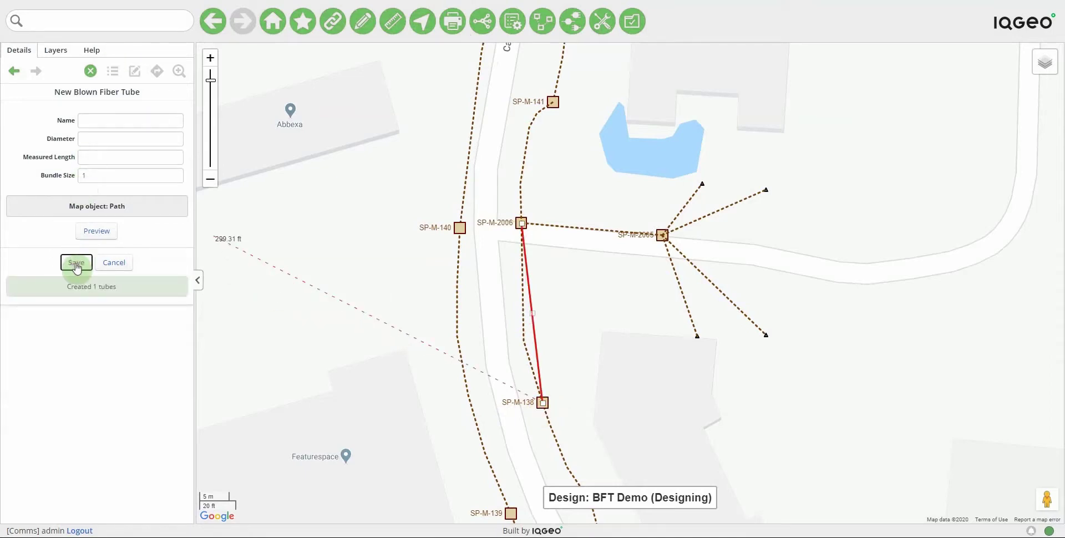
click(312, 229)
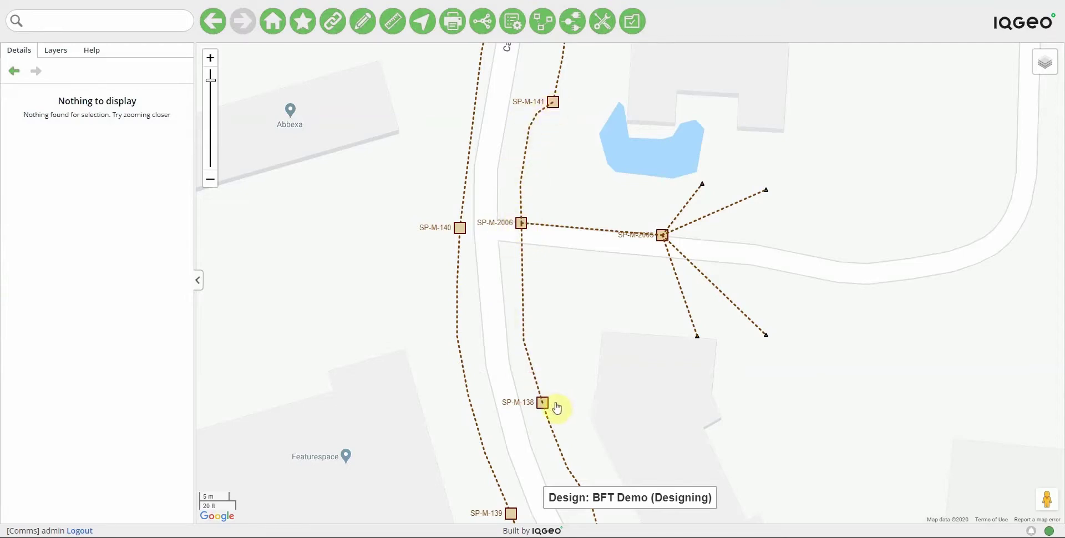
Step: In manhole SP-M-2006, connect the cut end of tube 5 (SP-BF-2172) coming from SP-M-141 to blown fiber tube SP-BF-2192
click(521, 219)
click(521, 222)
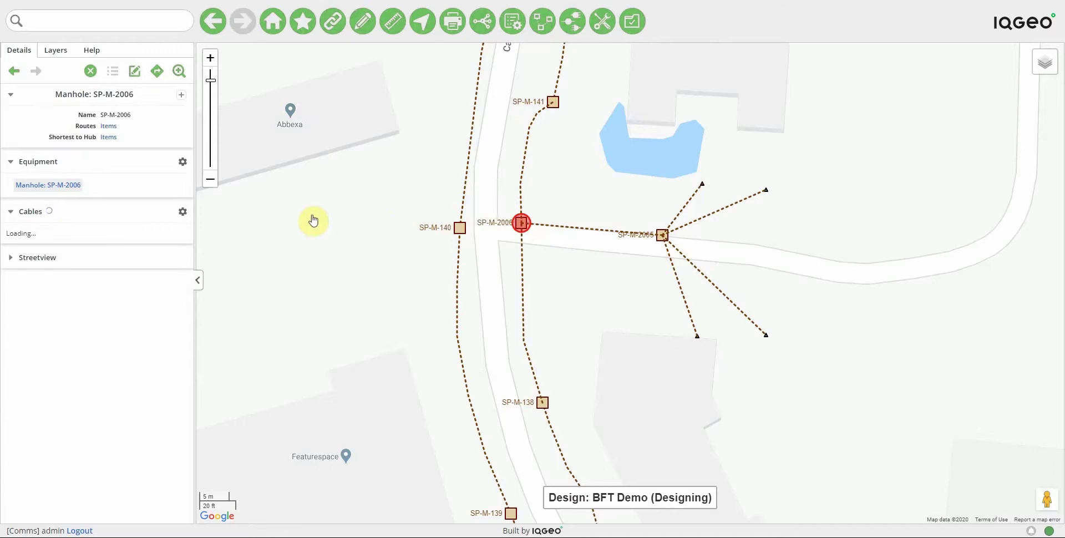
click(123, 303)
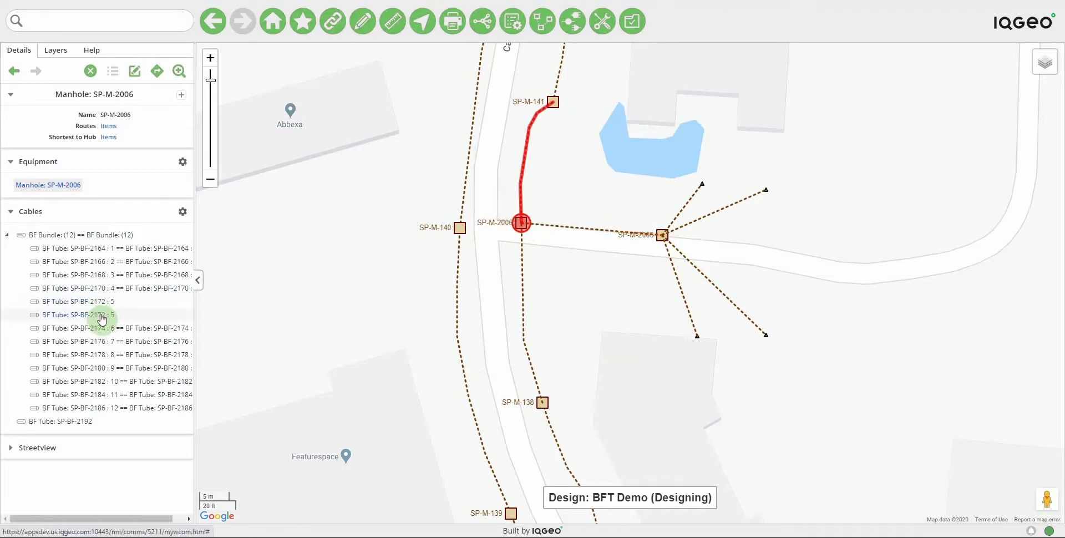
right_click(101, 317)
click(81, 349)
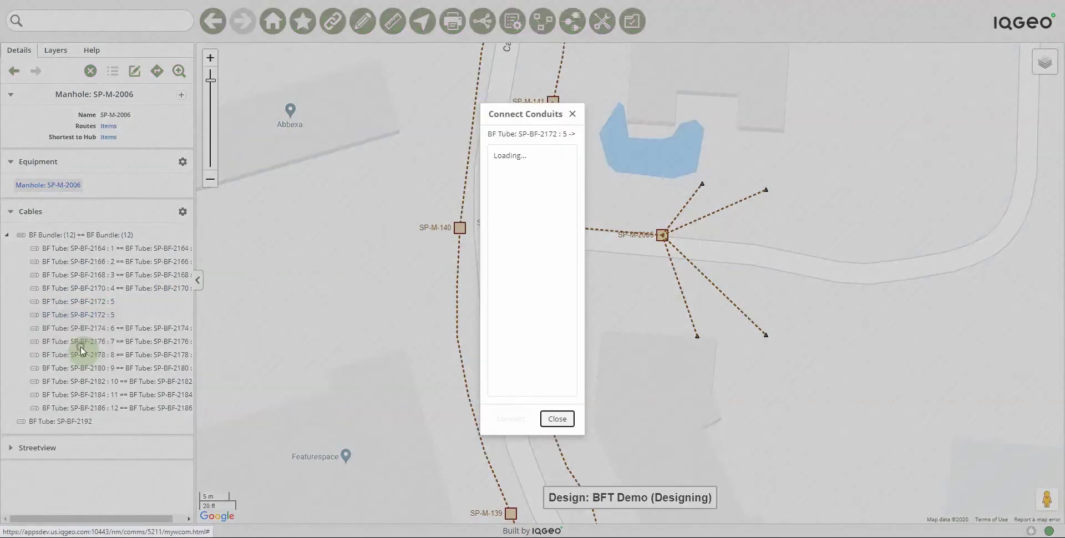
drag(517, 113, 154, 105)
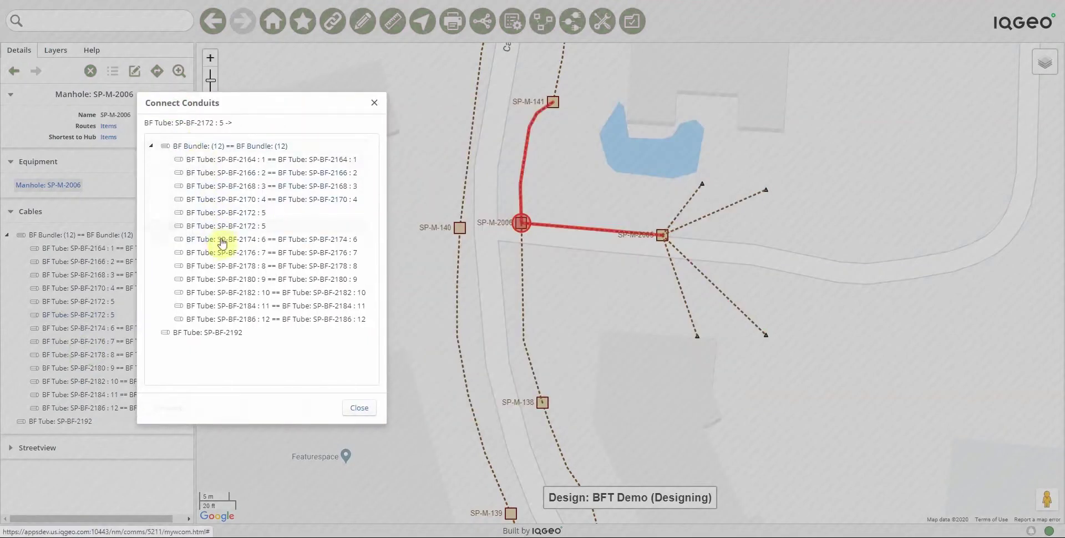
click(228, 335)
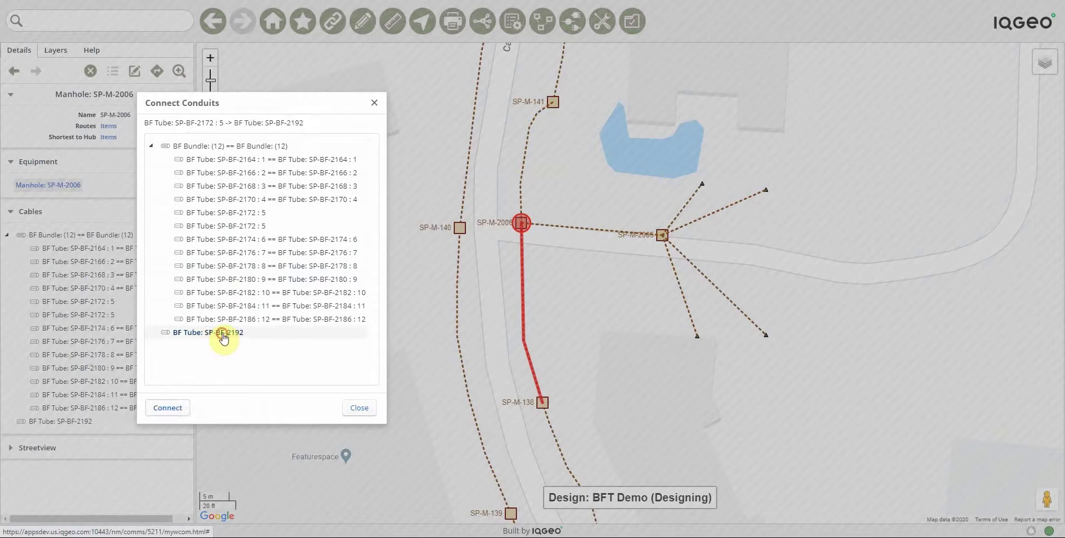
click(176, 410)
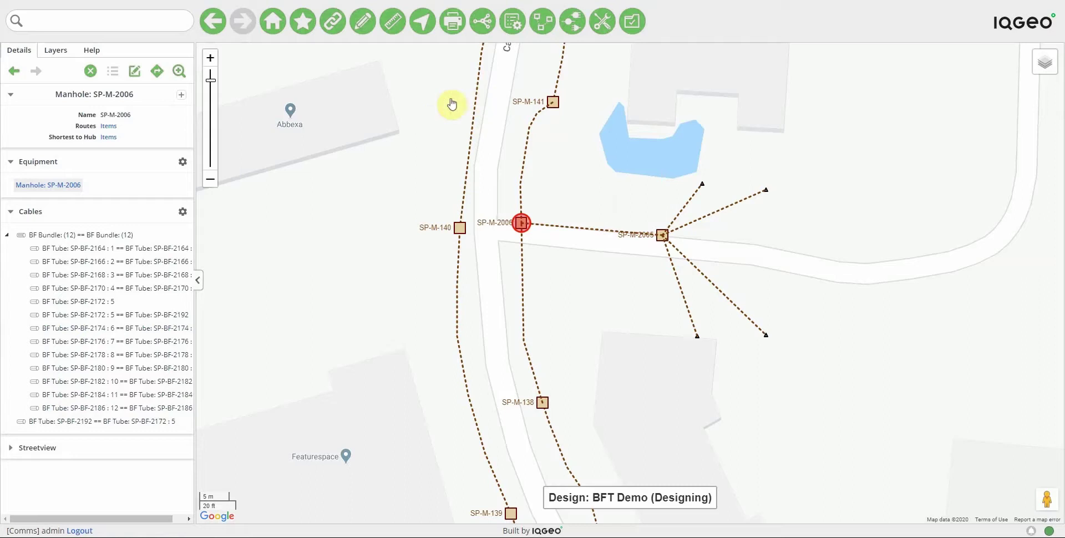
Step: Create a drop cable with a fiber count of 1 from manhole SP-M-141 to the northwestern wall box, previewing its path before saving
click(572, 22)
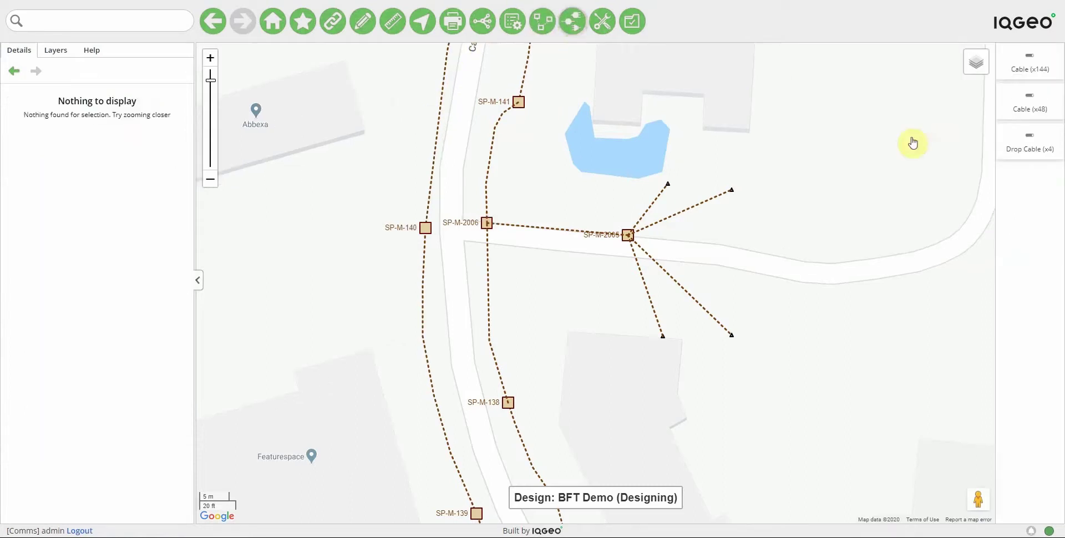
click(1029, 145)
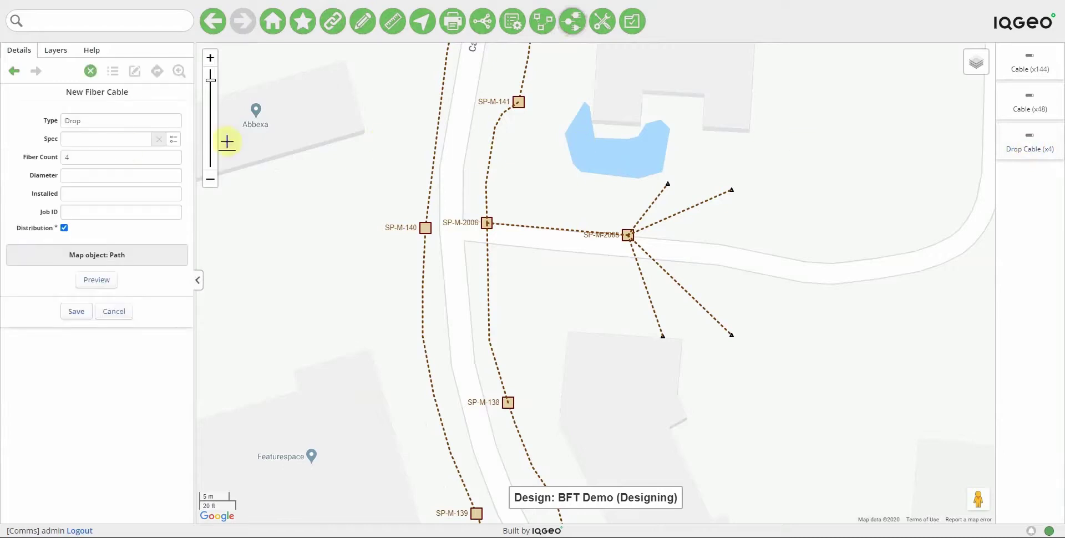
drag(83, 157, 45, 158)
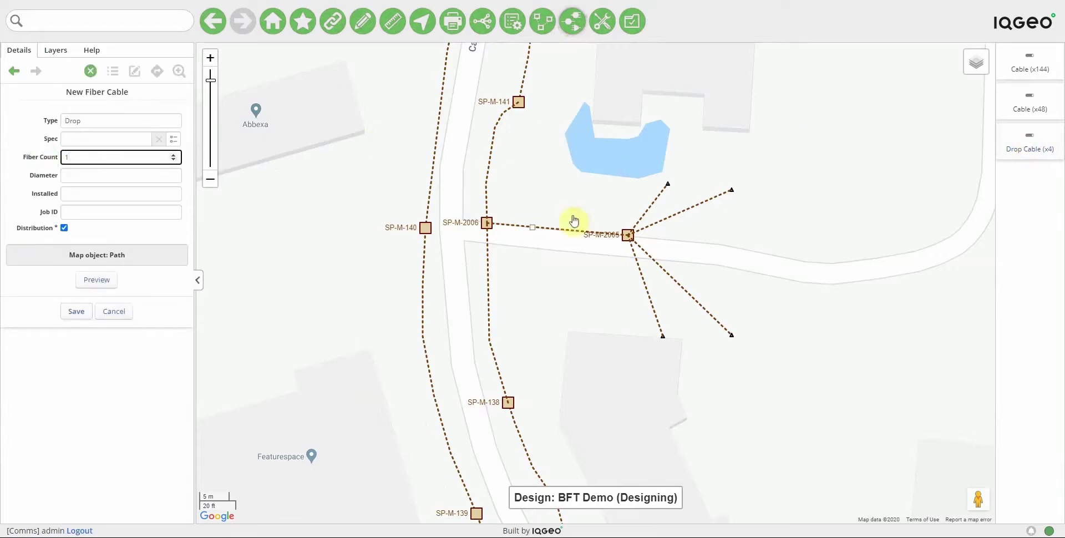
click(518, 105)
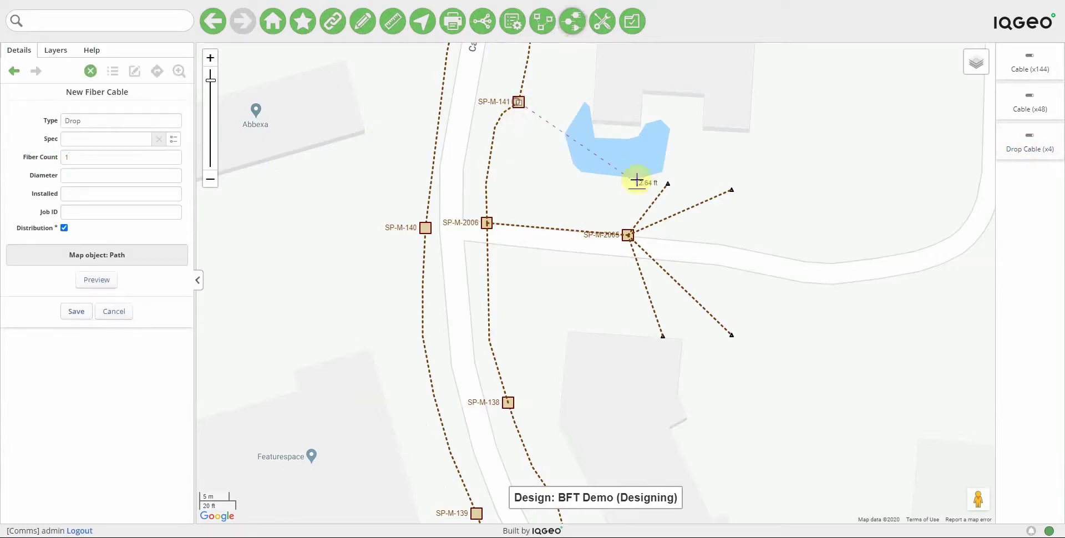
click(669, 185)
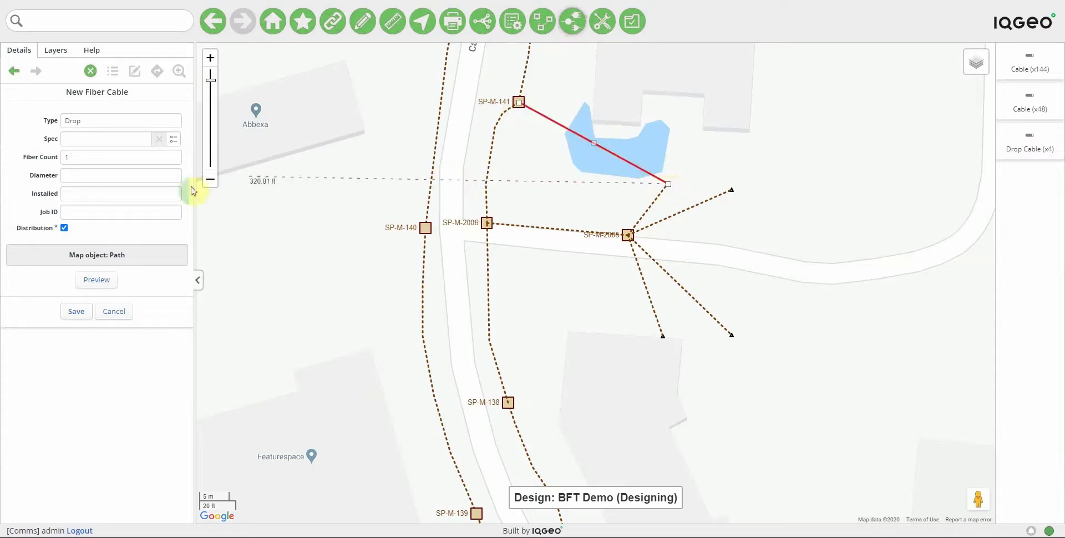
click(98, 280)
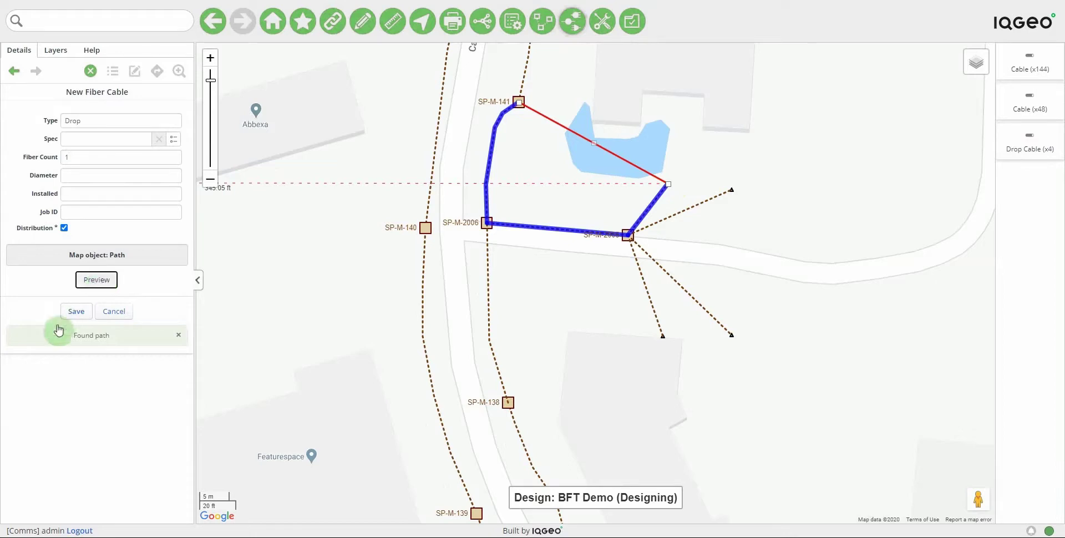
click(76, 311)
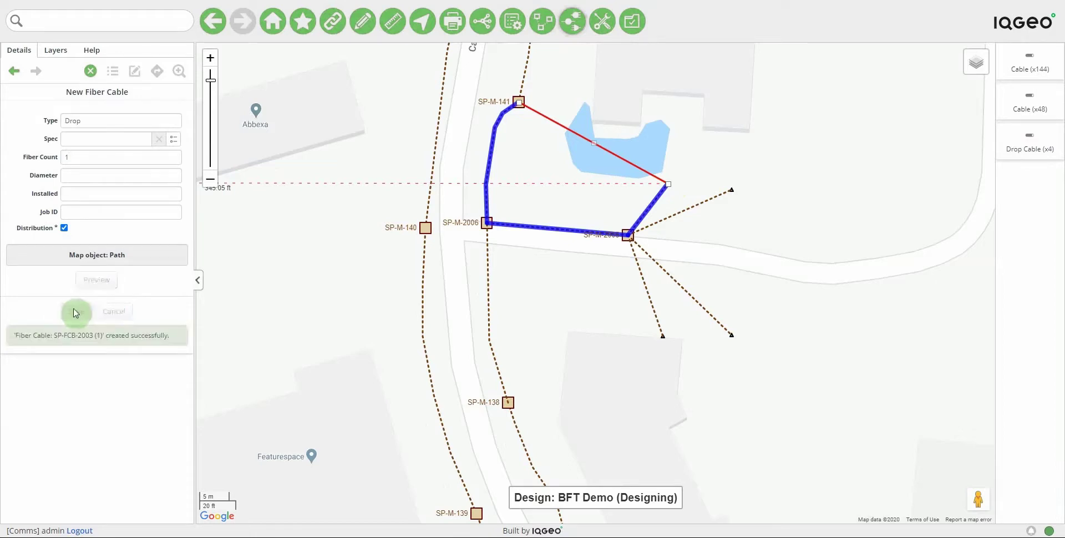
click(577, 25)
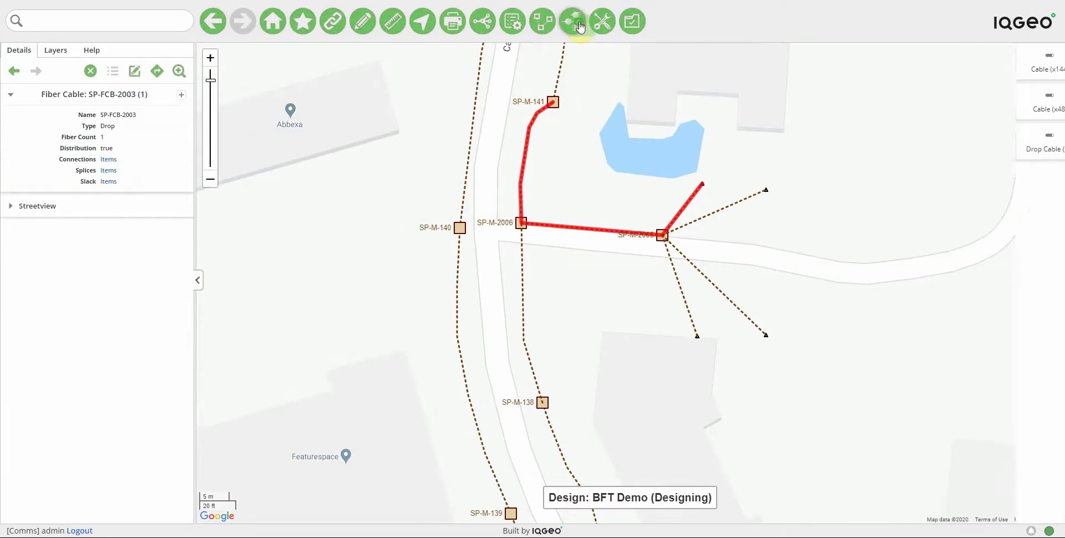
click(648, 168)
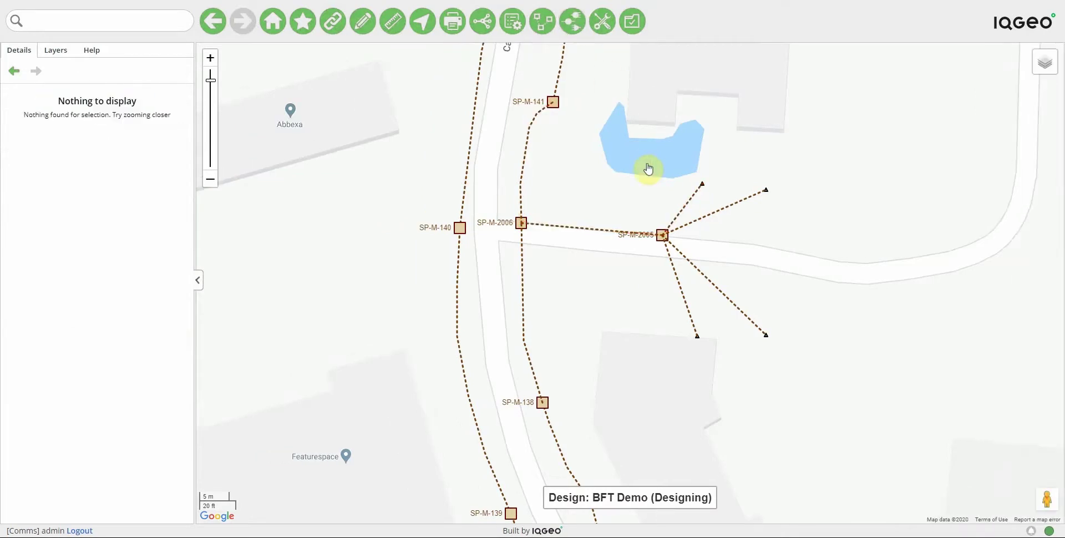
Step: In the route from manhole SP-M-2005 to the northwestern wall box, place fiber cable SP-FCB-2003 inside blown fiber tube SP-BF-2188
click(524, 160)
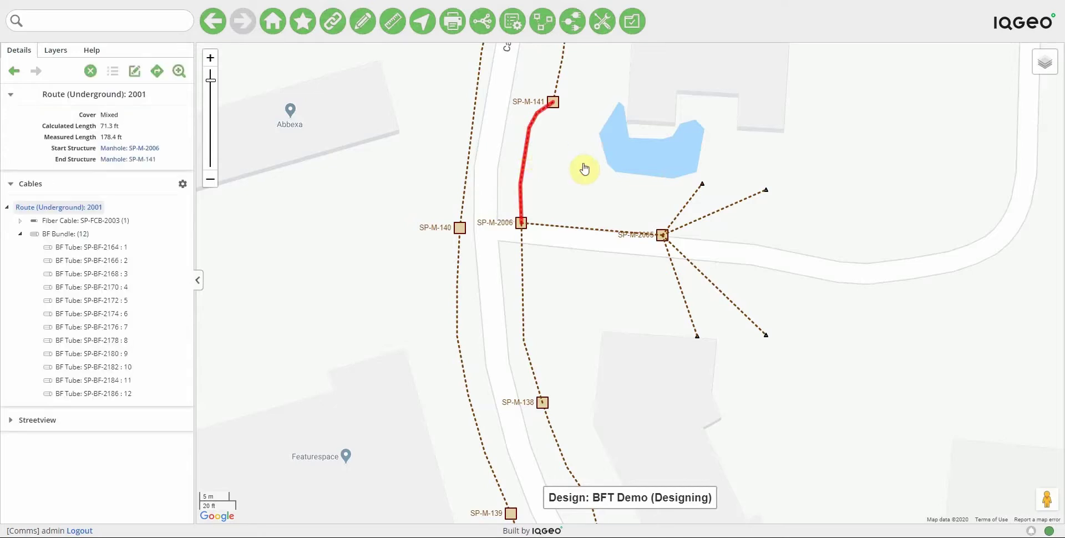
click(687, 216)
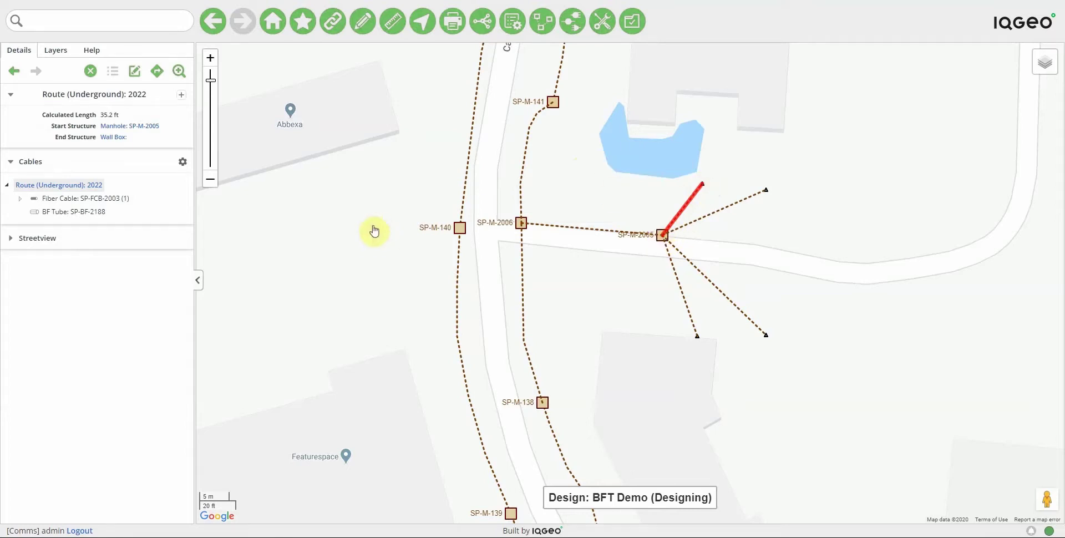
click(116, 214)
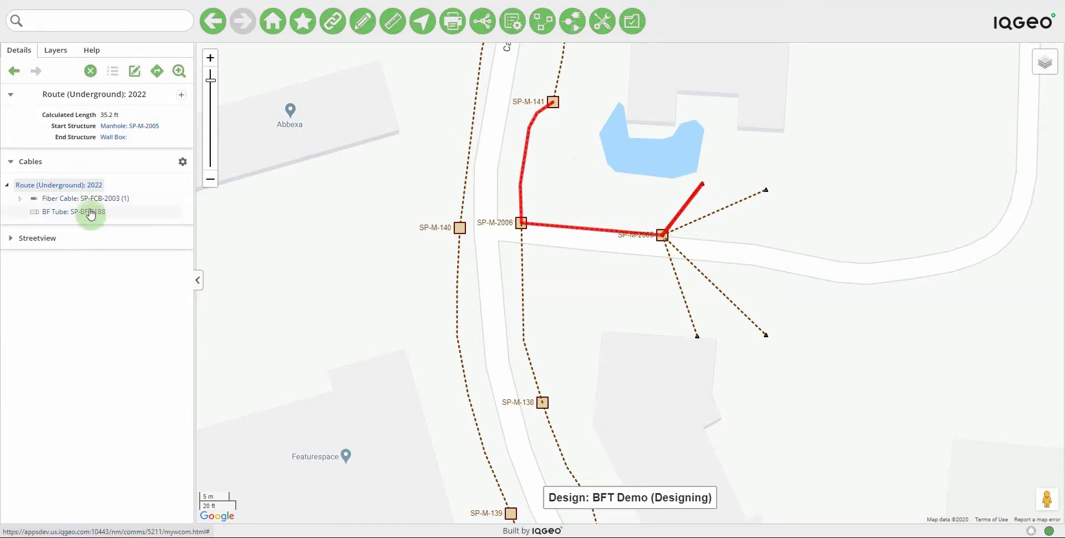
drag(90, 198, 95, 218)
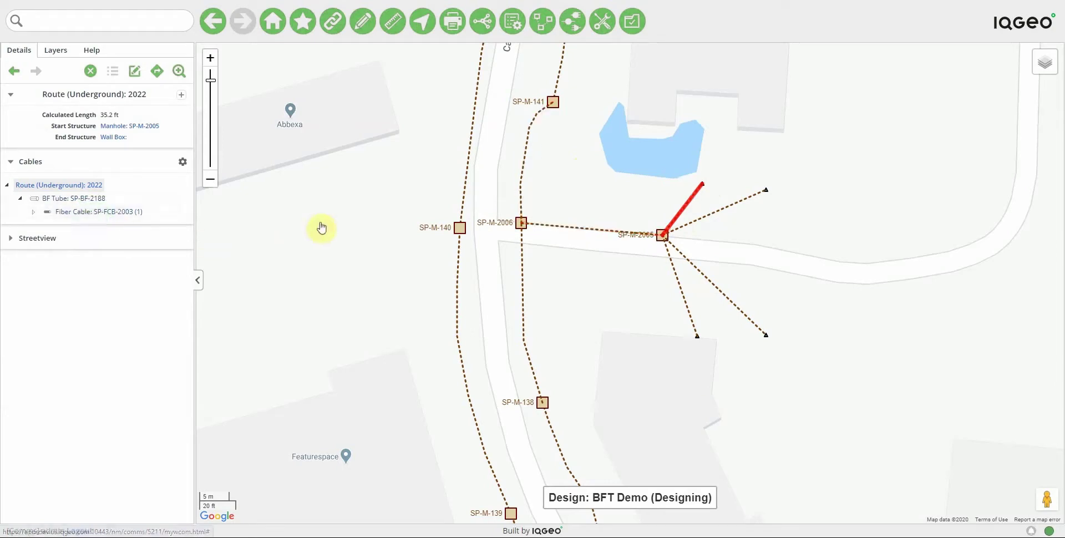
Step: Check the placement of fiber cable SP-FCB-2003 and the path of tube 1 in the route between manholes SP-M-141 and SP-M-2006
click(530, 150)
click(529, 150)
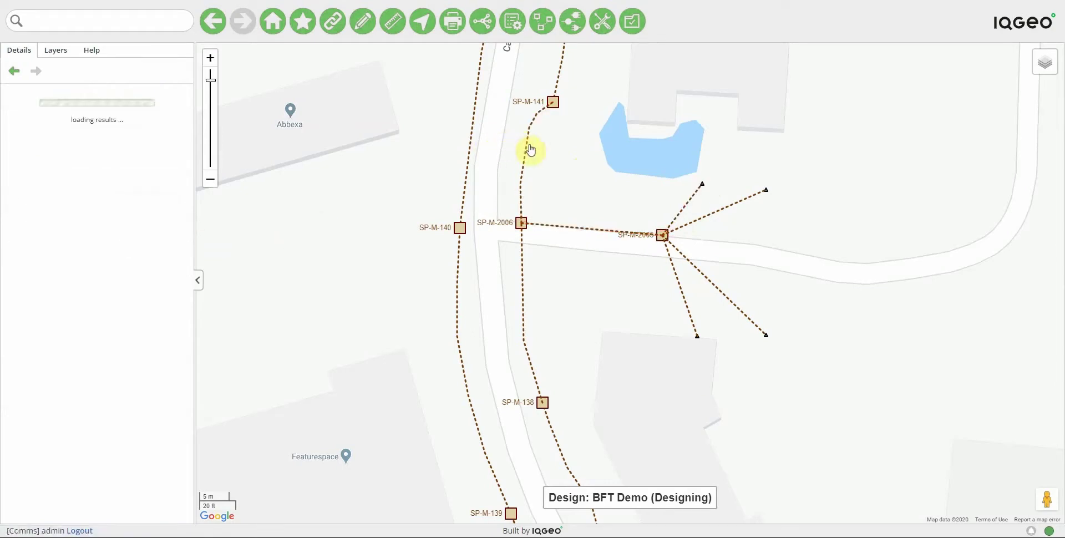
drag(147, 250, 91, 238)
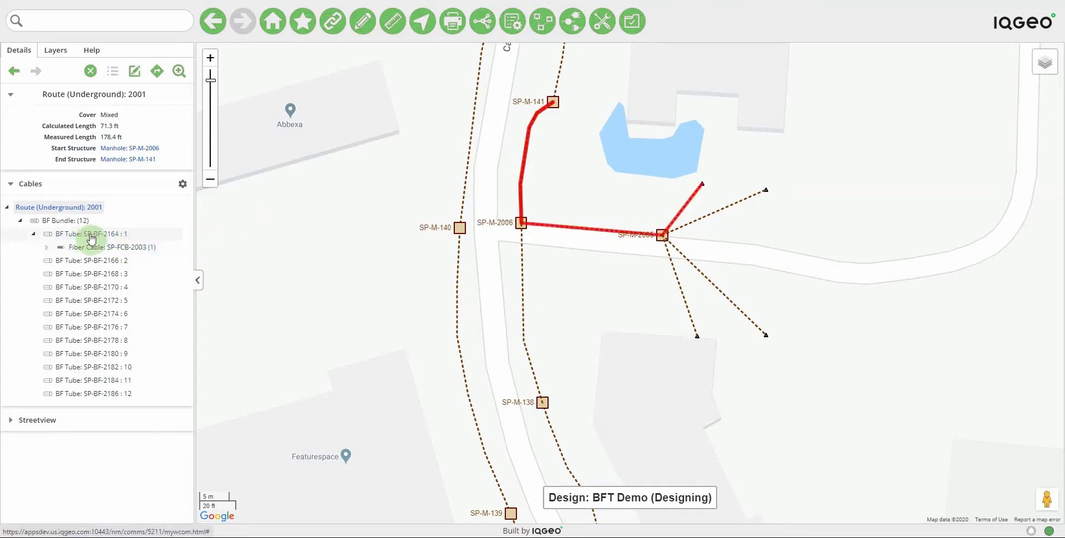
drag(91, 239, 111, 239)
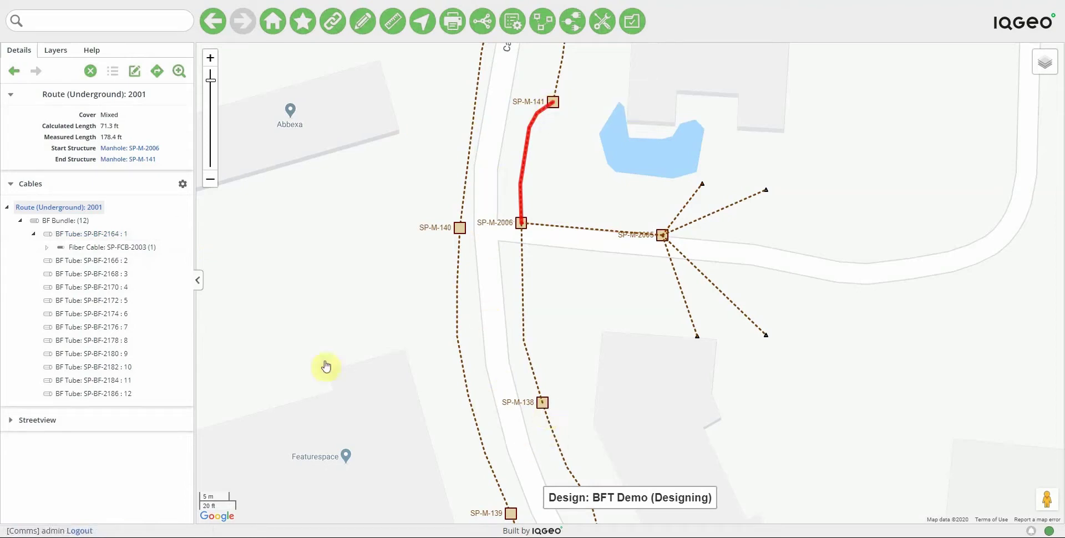
click(123, 238)
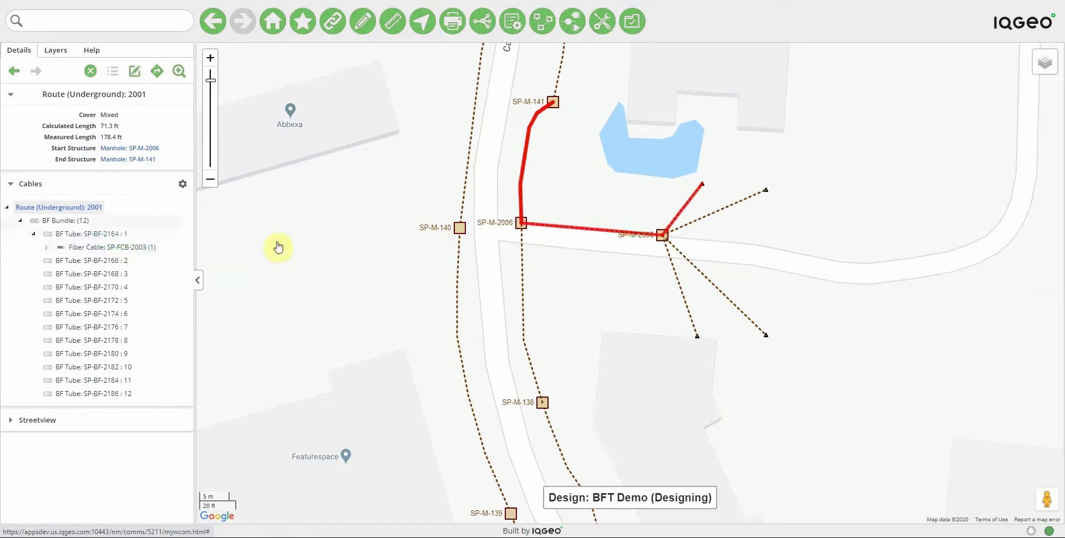
Step: Try to cut tube 1 (SP-BF-2164), which carries the fiber drop cable, in manhole SP-M-2006
click(522, 224)
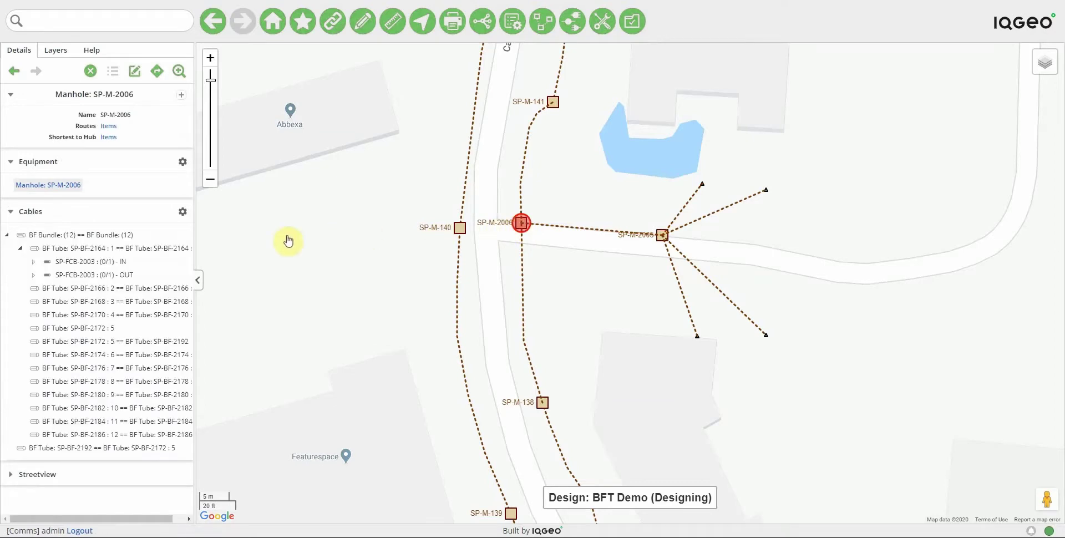
right_click(140, 255)
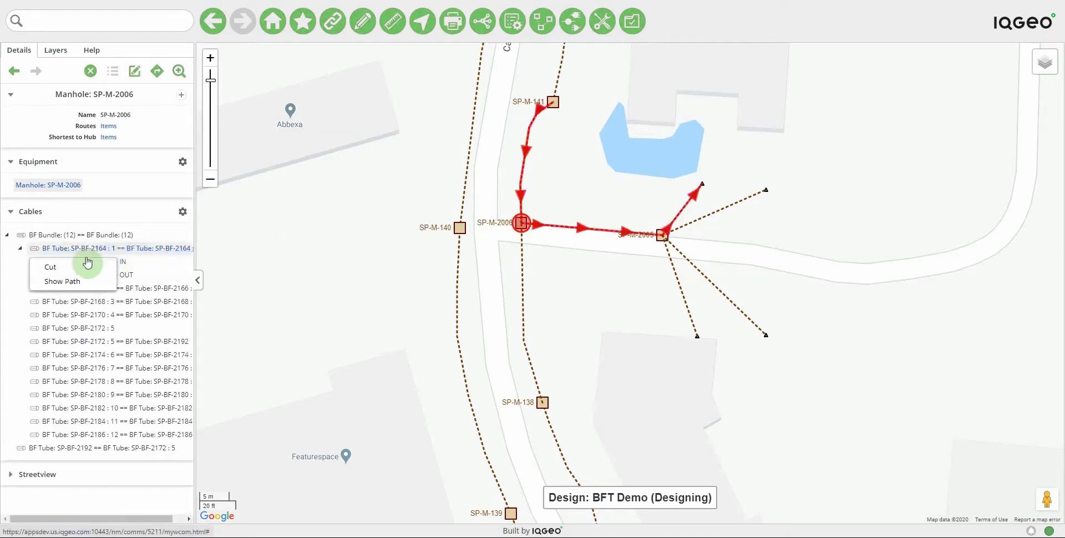
click(61, 265)
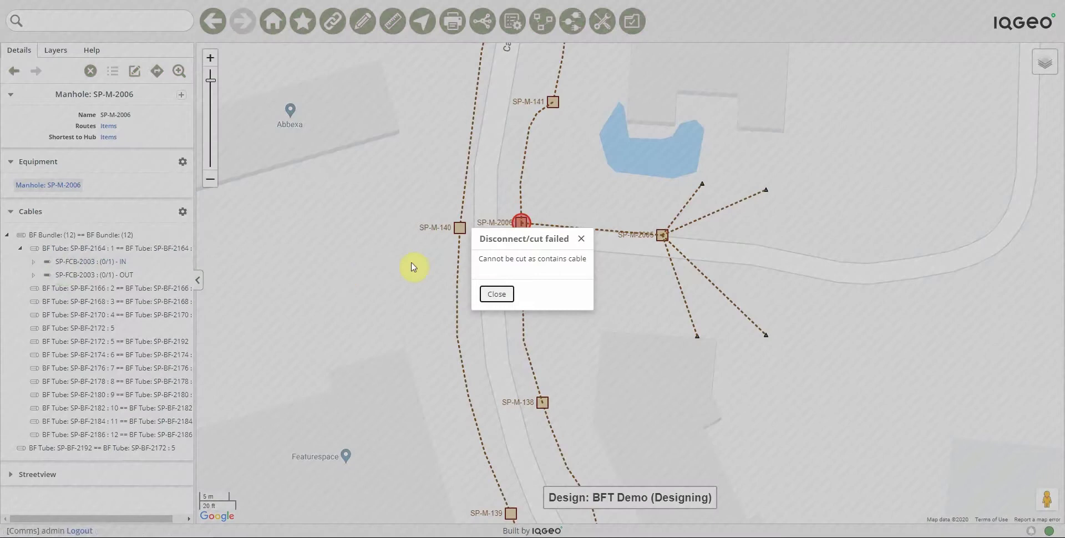